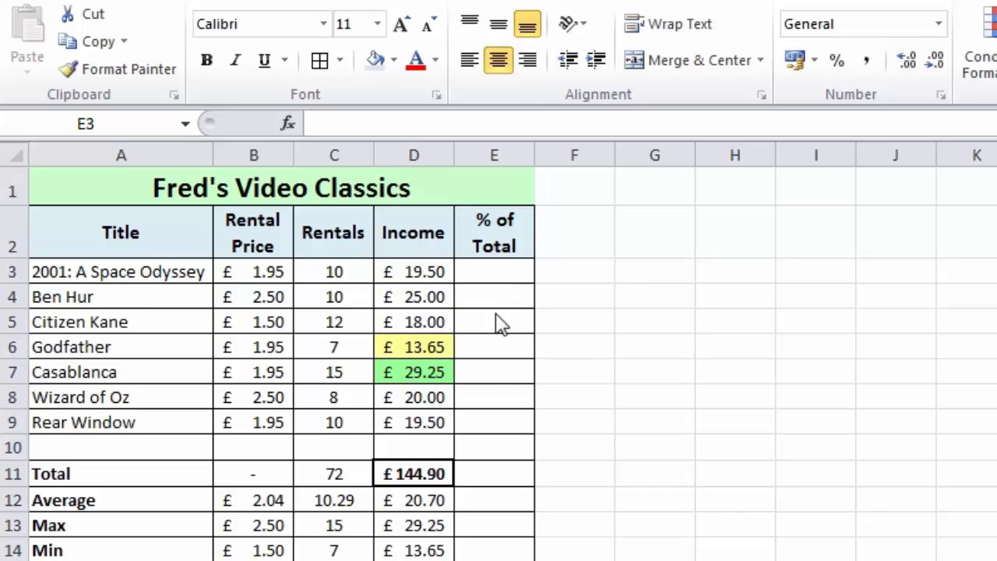
- Enter =D3/D11 in E3 to get the first film's share of total income, 0.134576
click(490, 269)
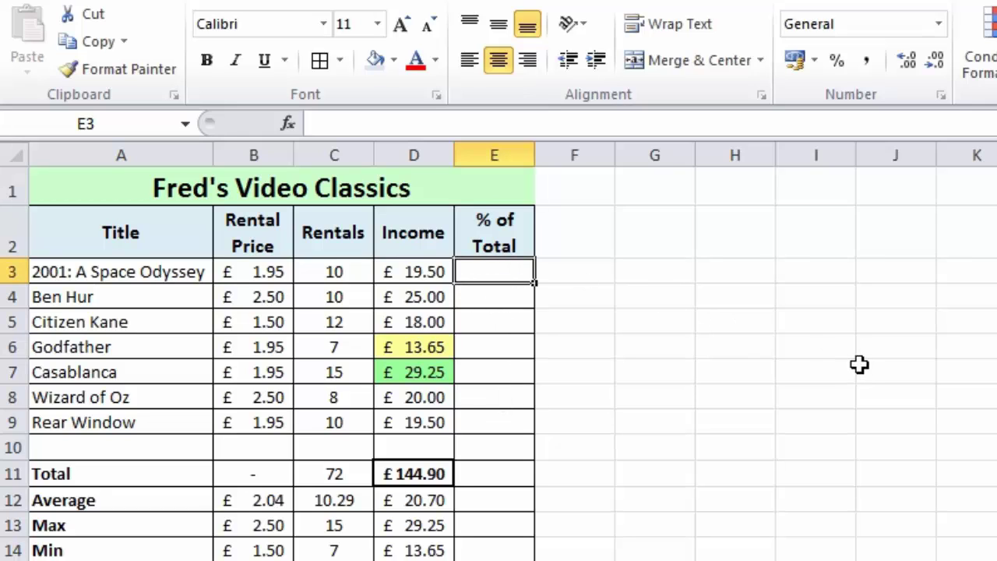
text(=)
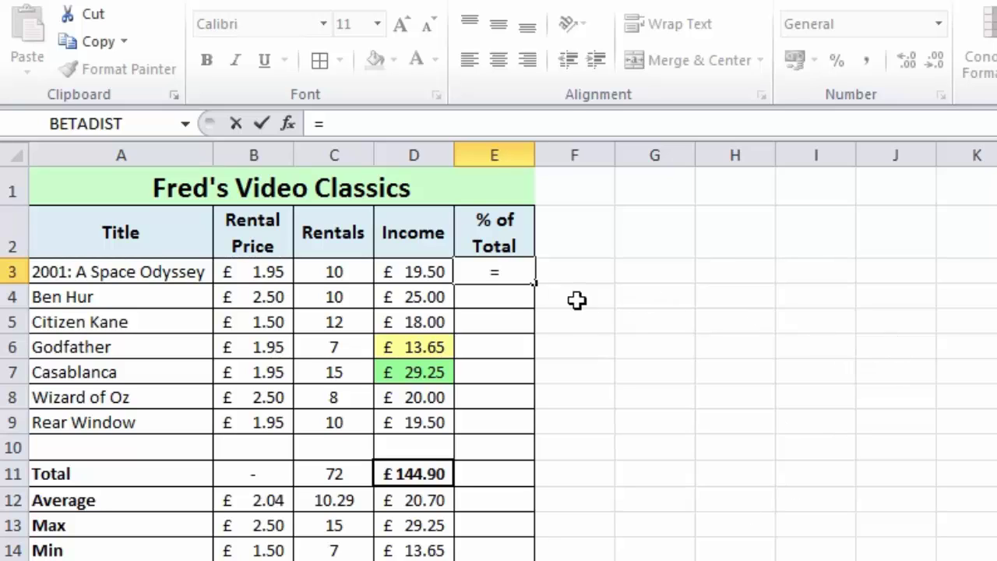
click(420, 272)
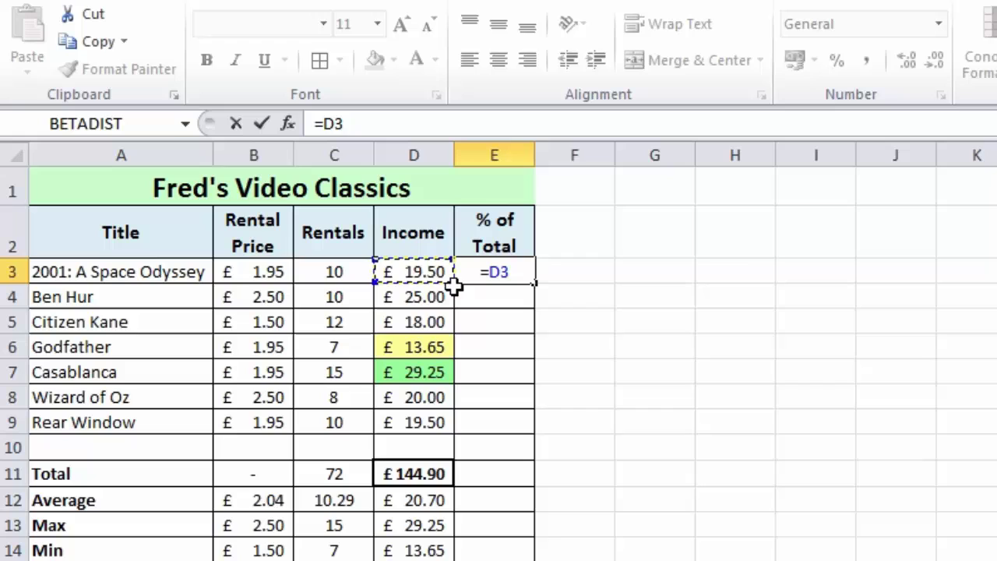
text(/)
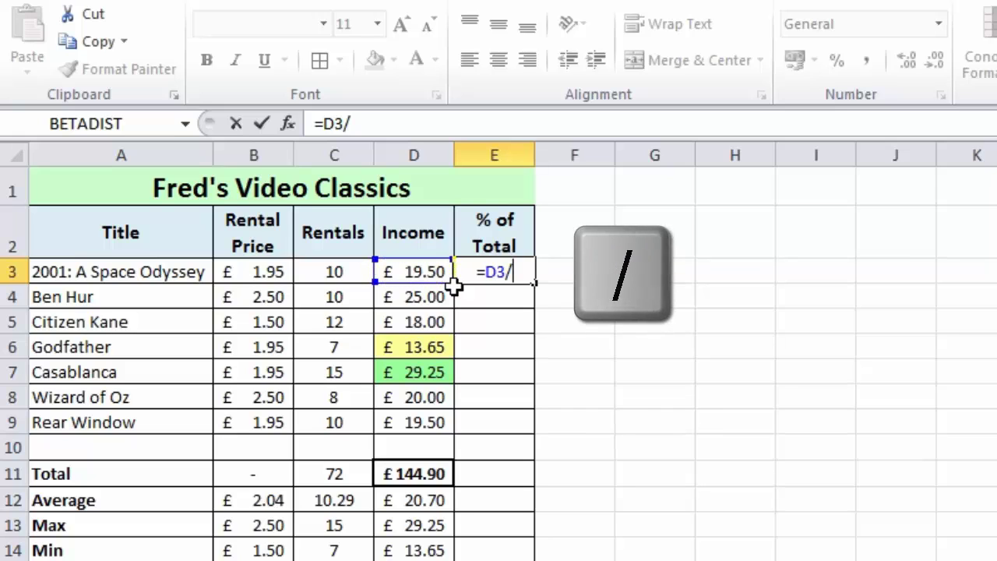
click(430, 468)
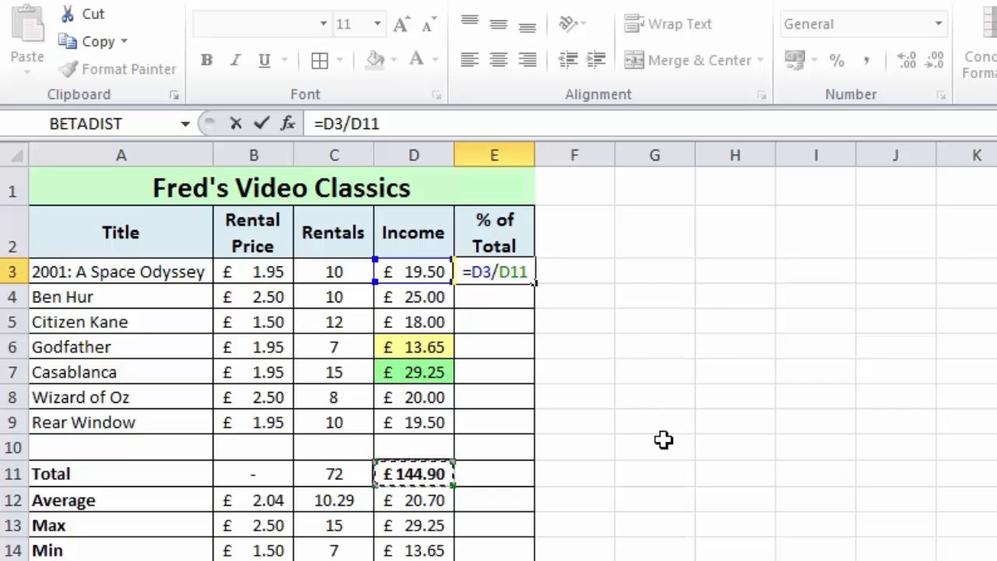
click(264, 124)
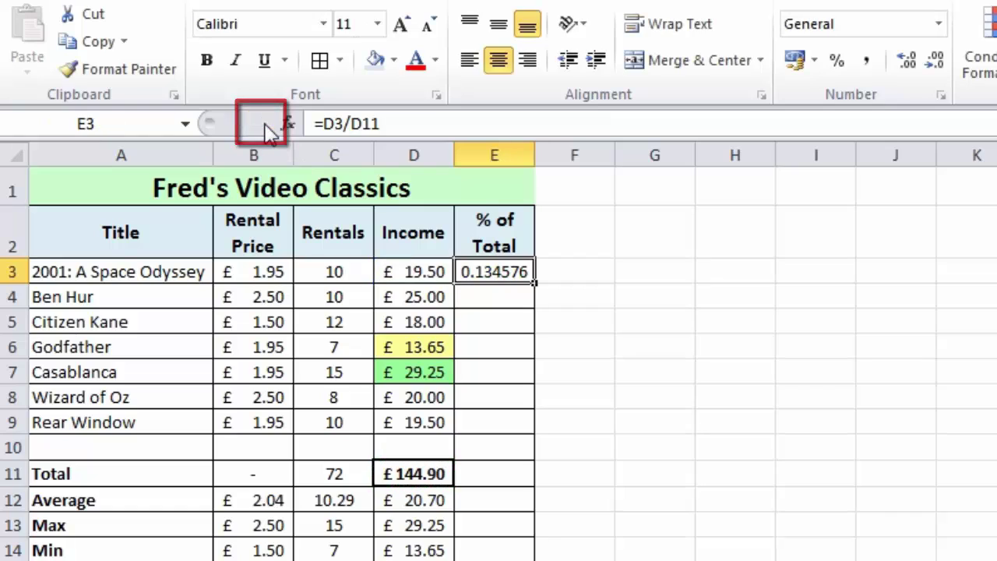
- Apply Percent Style to E3, add then remove three decimals, leaving 13%
click(837, 62)
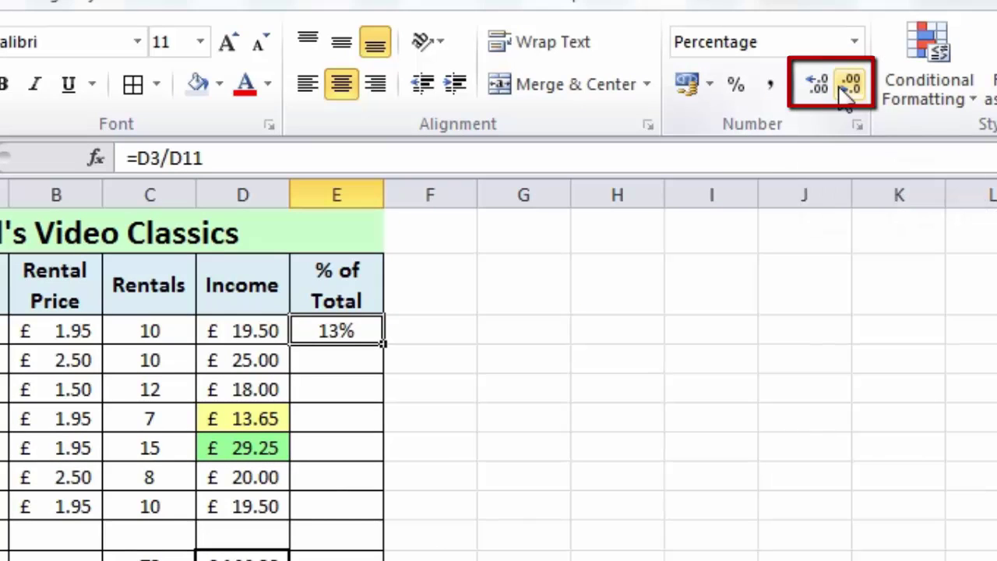
click(824, 97)
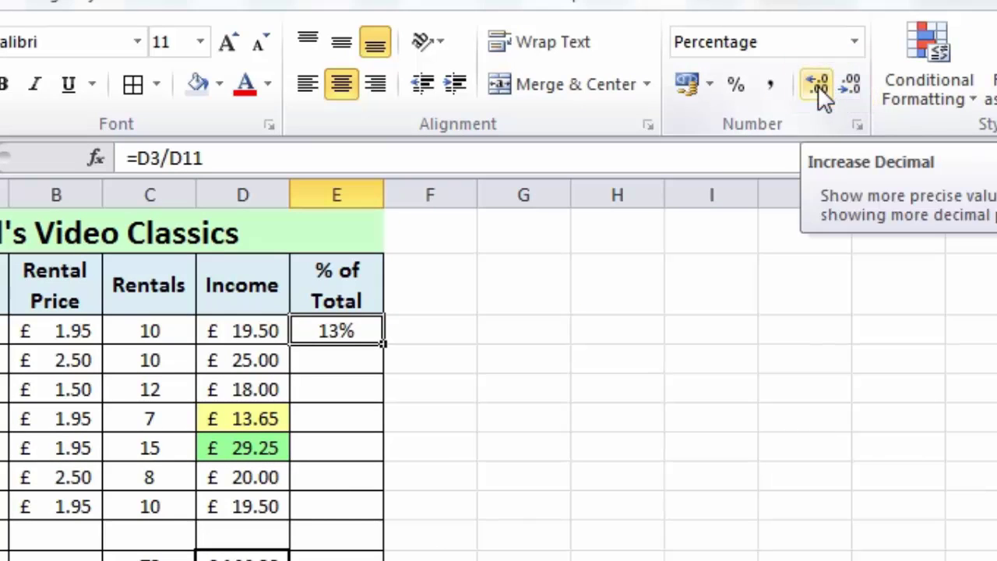
click(818, 86)
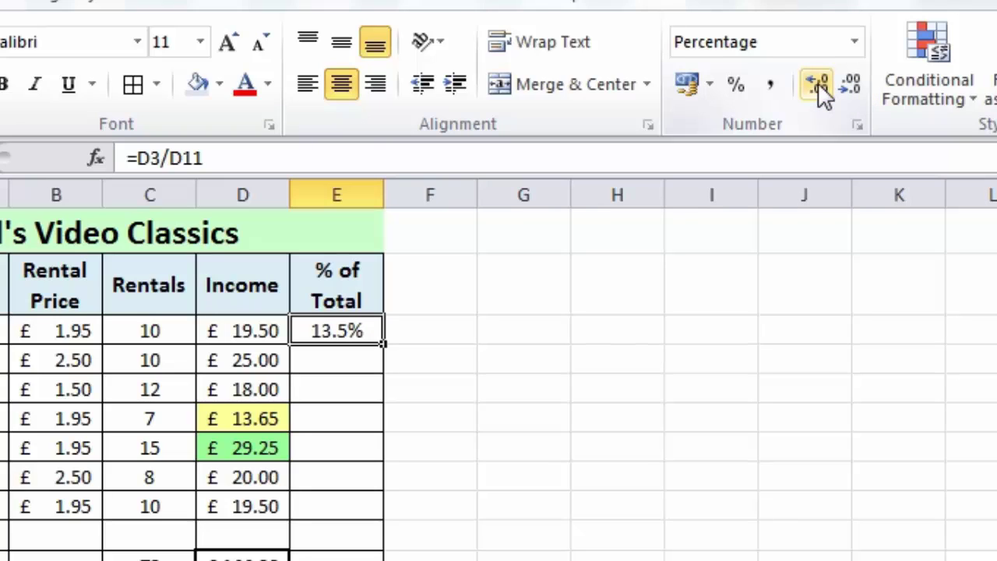
click(818, 84)
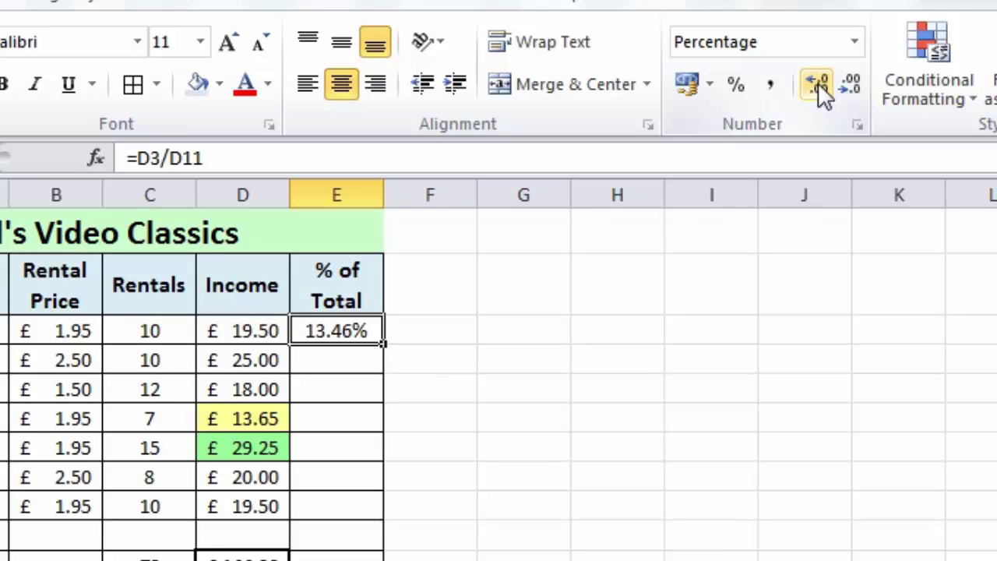
click(818, 84)
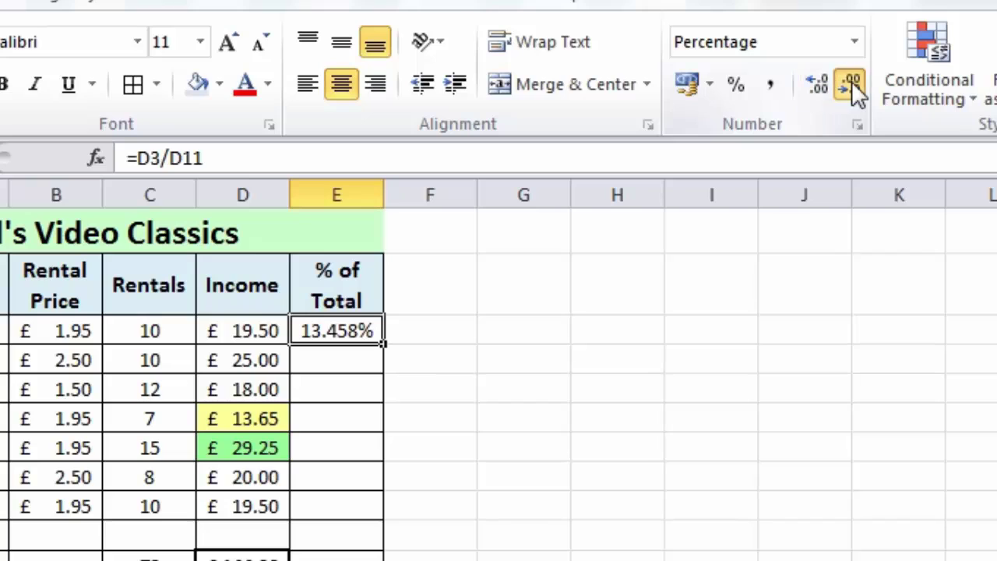
click(853, 86)
click(853, 86)
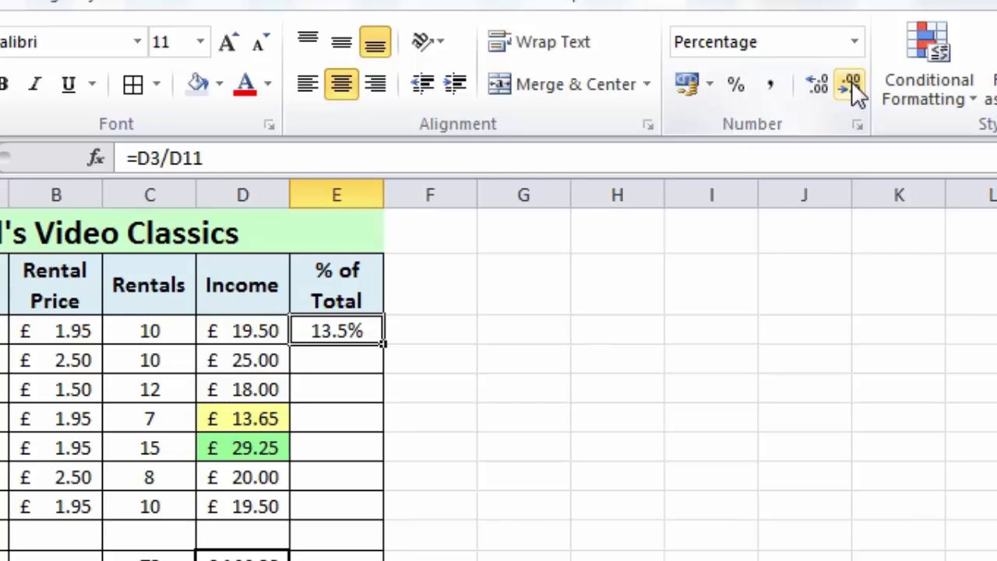
click(853, 86)
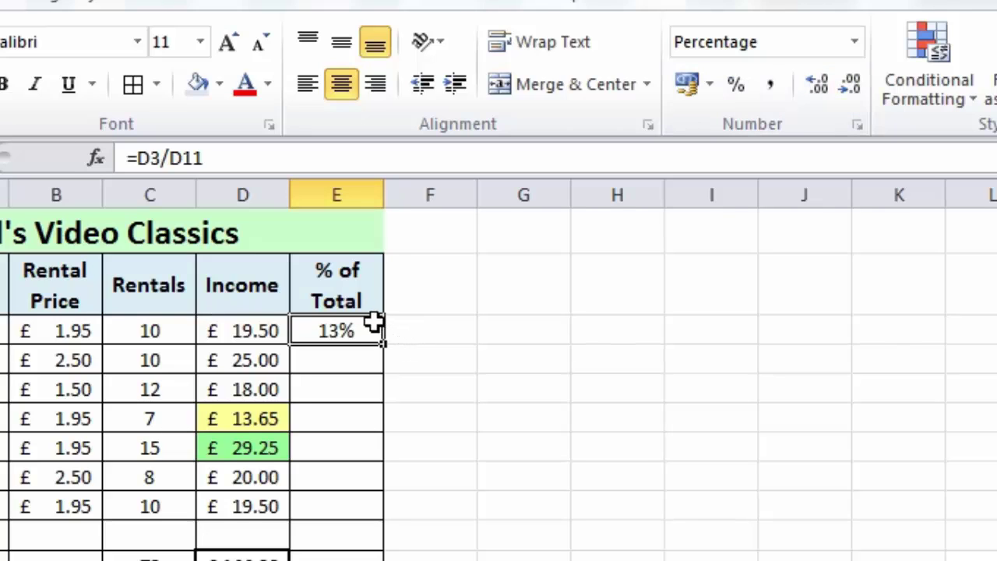
- Reset E3 to General, reapply Percent Style, then delete its formula so E3 is empty
click(853, 42)
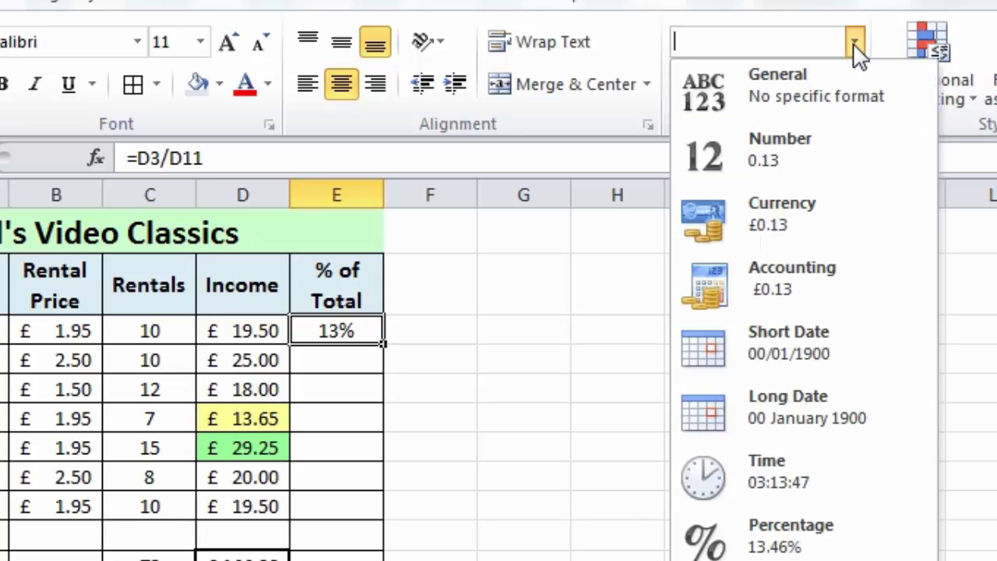
click(797, 84)
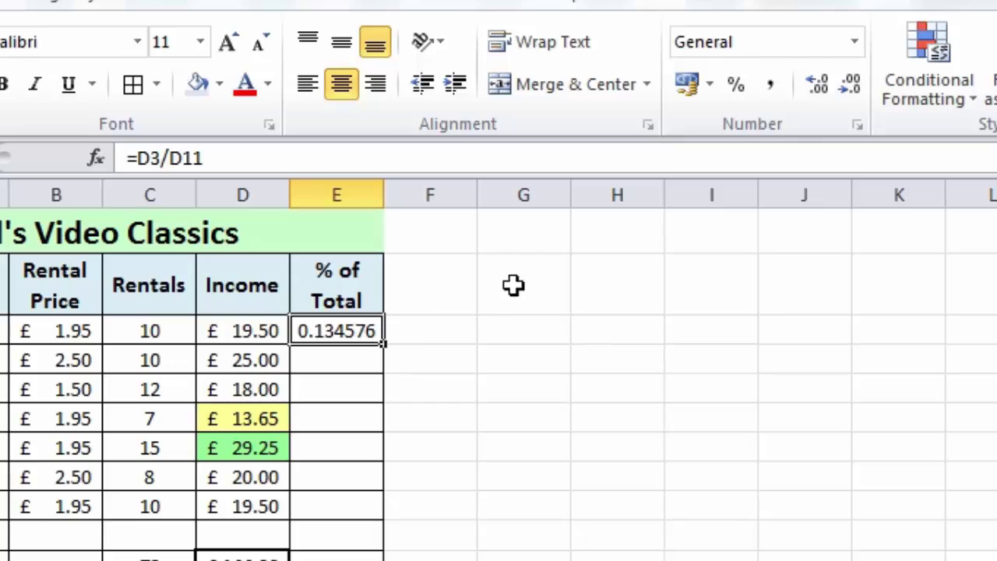
click(736, 86)
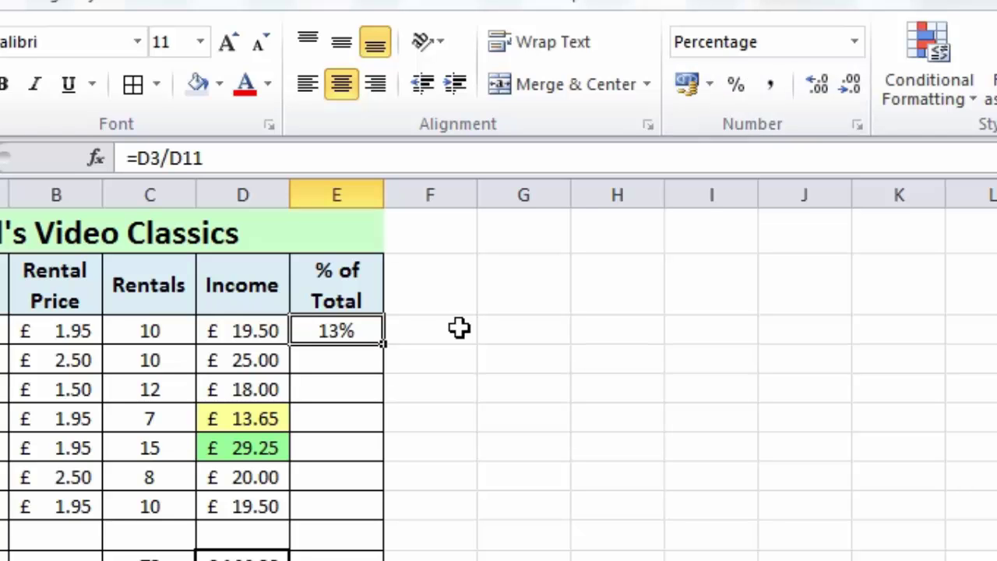
key(Delete)
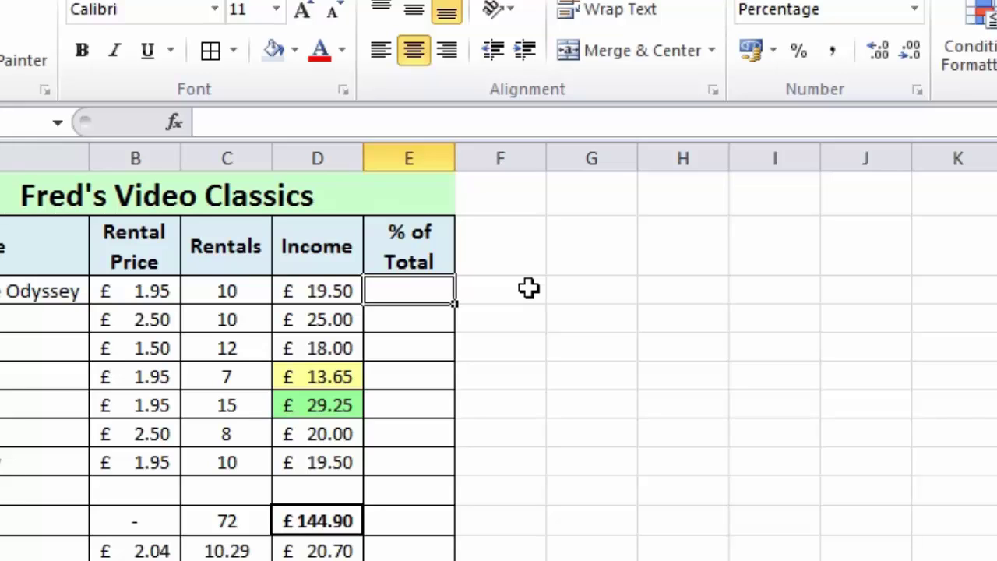
- Enter =D3/$D$11 in E3 and fill it down to E9 for all seven films
text(=)
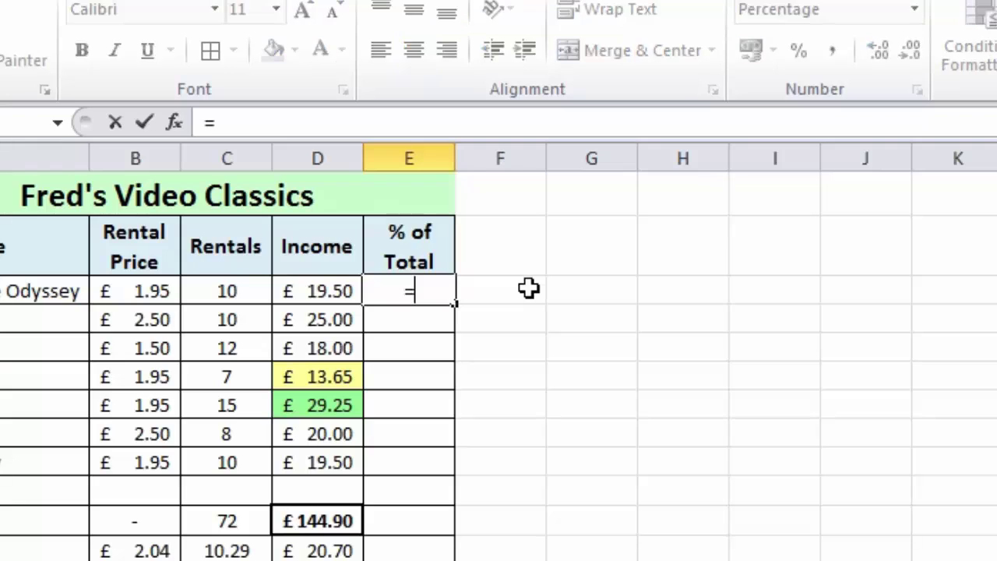
click(330, 288)
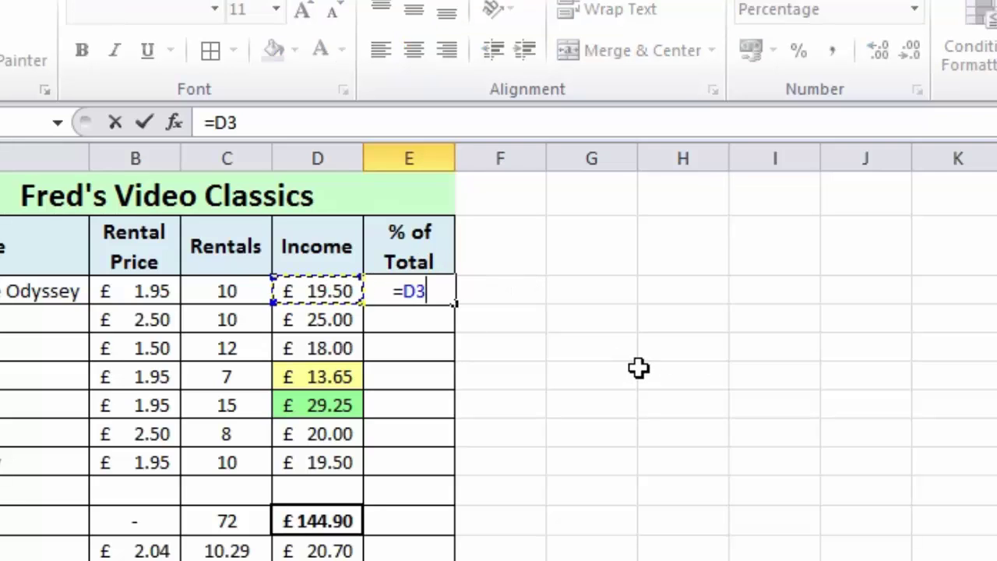
text(/)
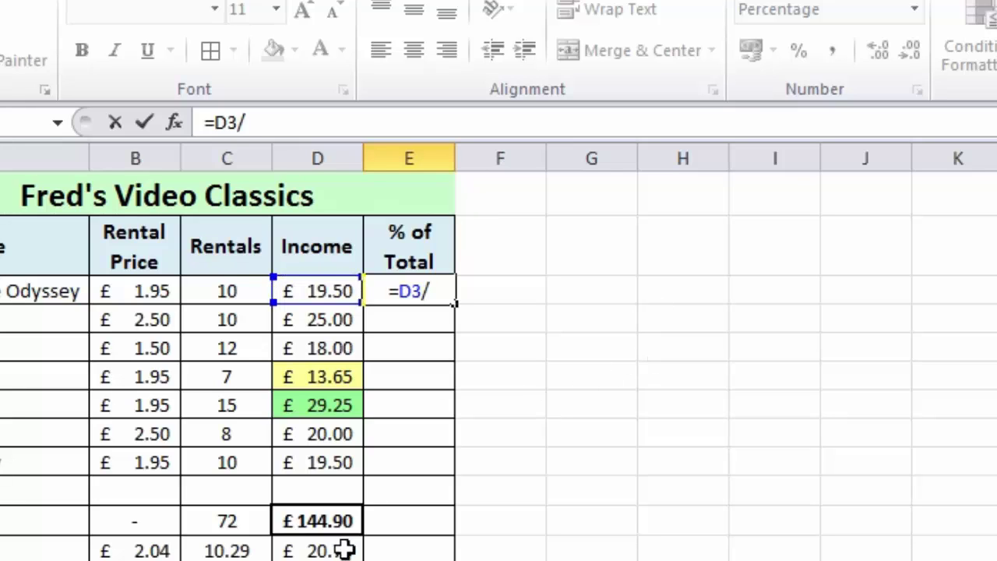
click(300, 519)
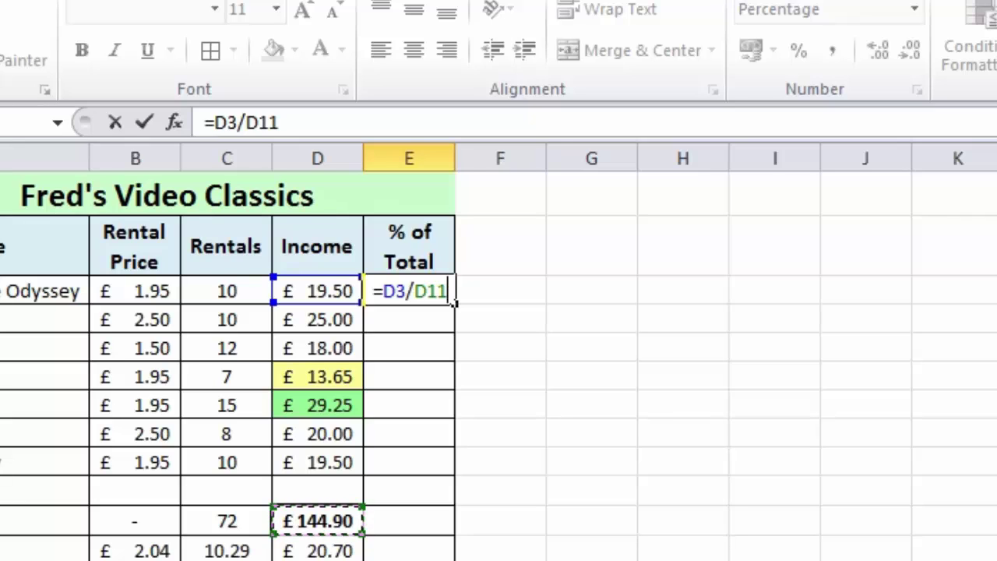
key(F4)
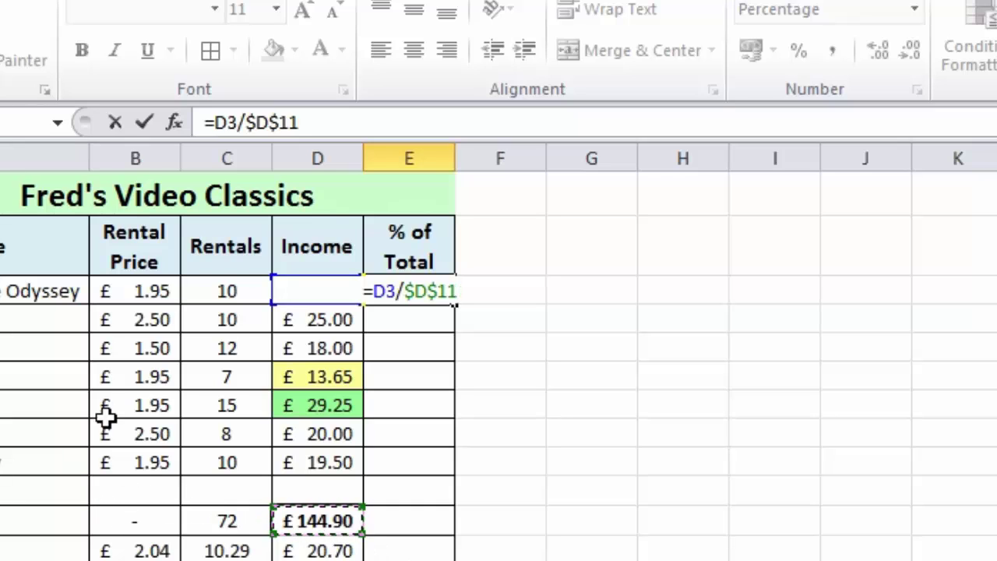
click(145, 123)
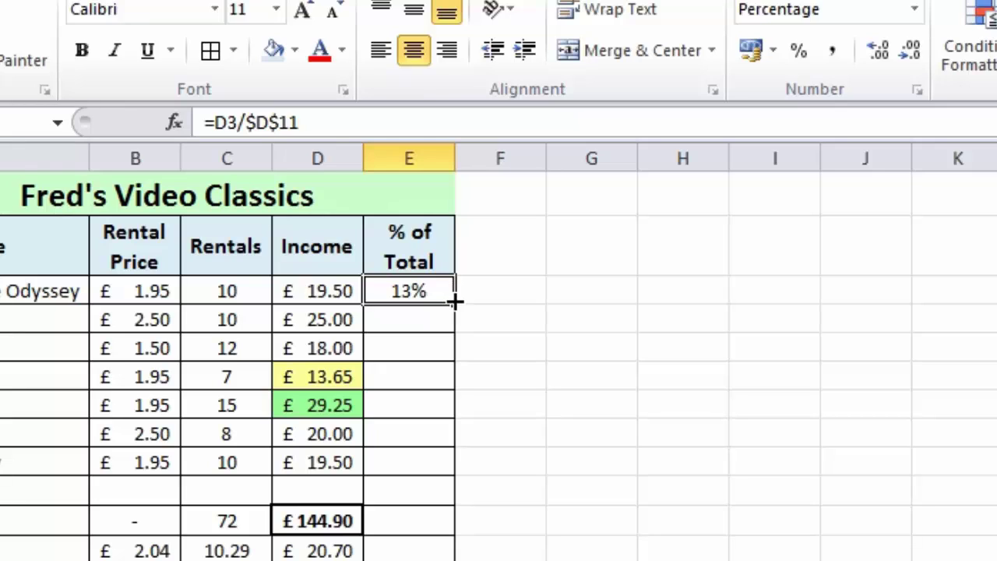
drag(455, 303, 452, 477)
click(483, 462)
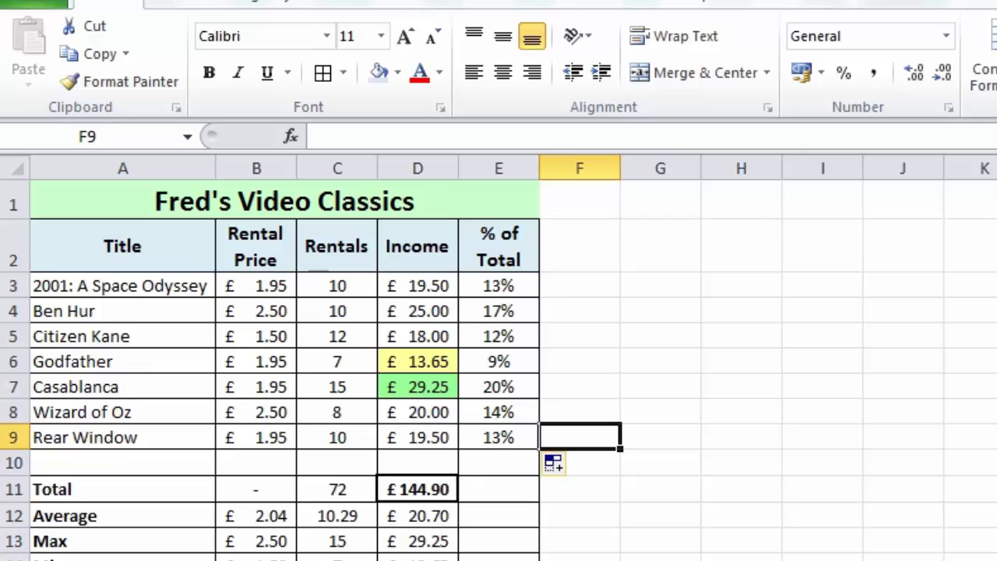
- Move to the next worksheet with the car, TV and tin of beans discount table
key(ctrl+Page_Down)
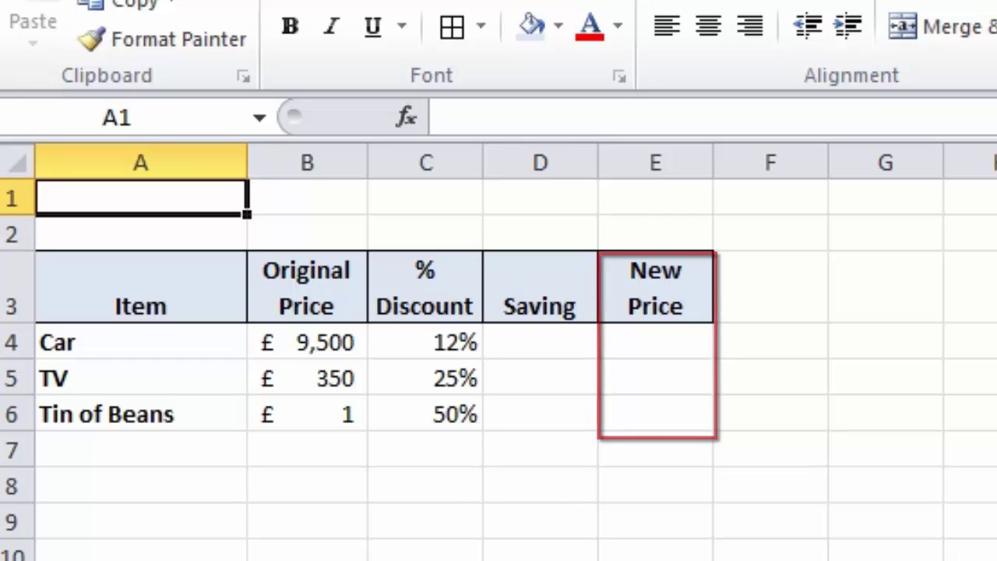
- Enter =B4*C4 in D4 so the Car's saving shows 1140
click(536, 346)
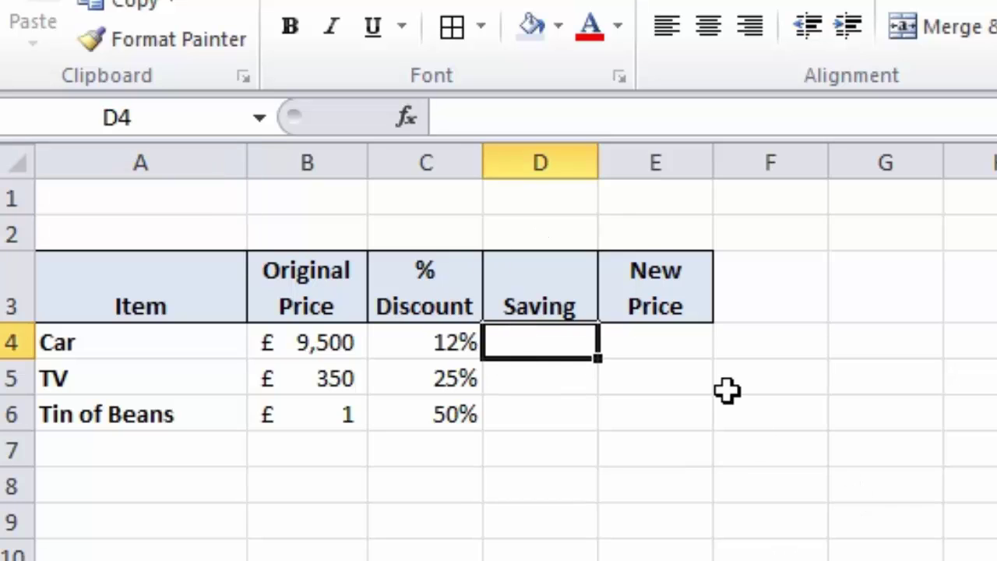
text(=)
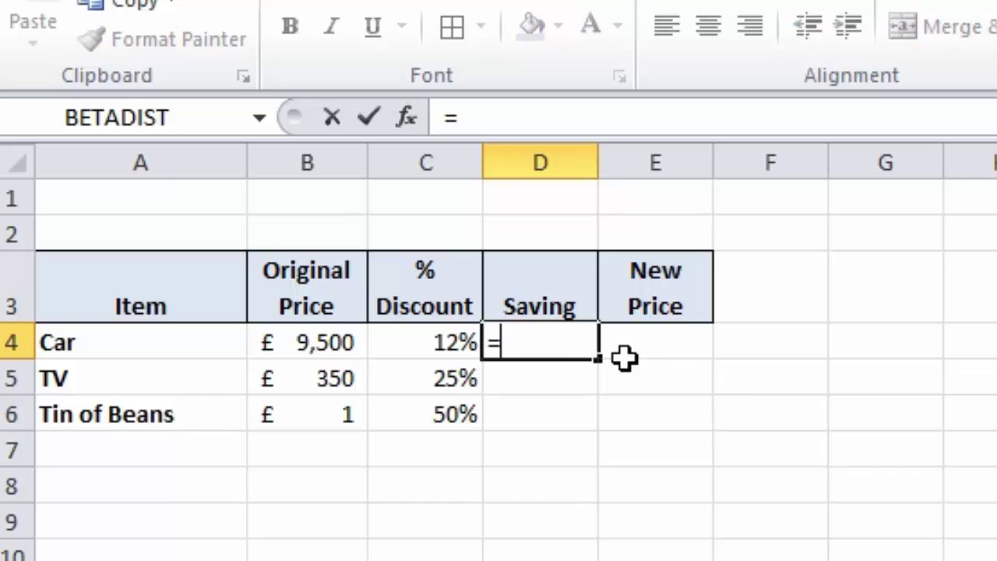
click(325, 343)
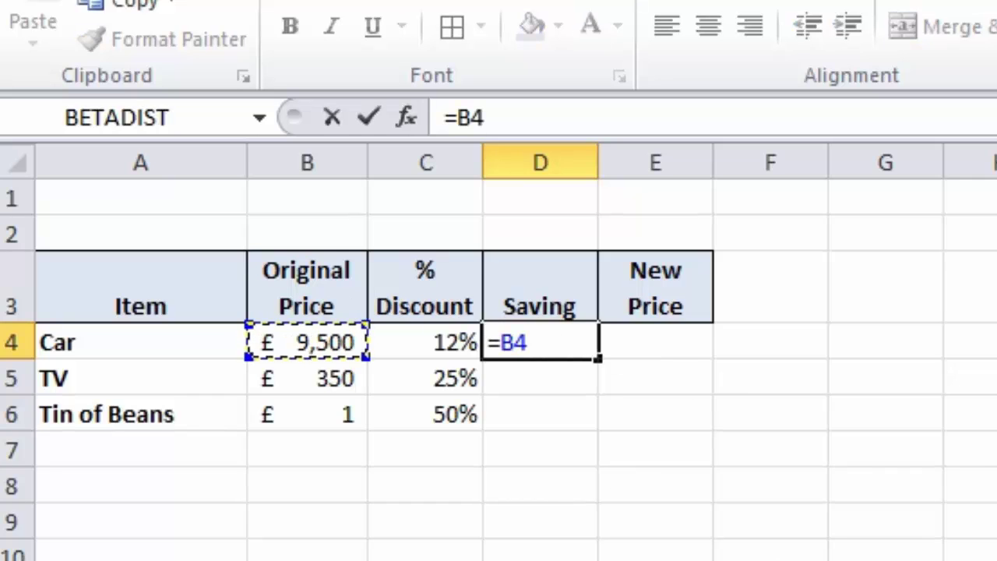
text(*)
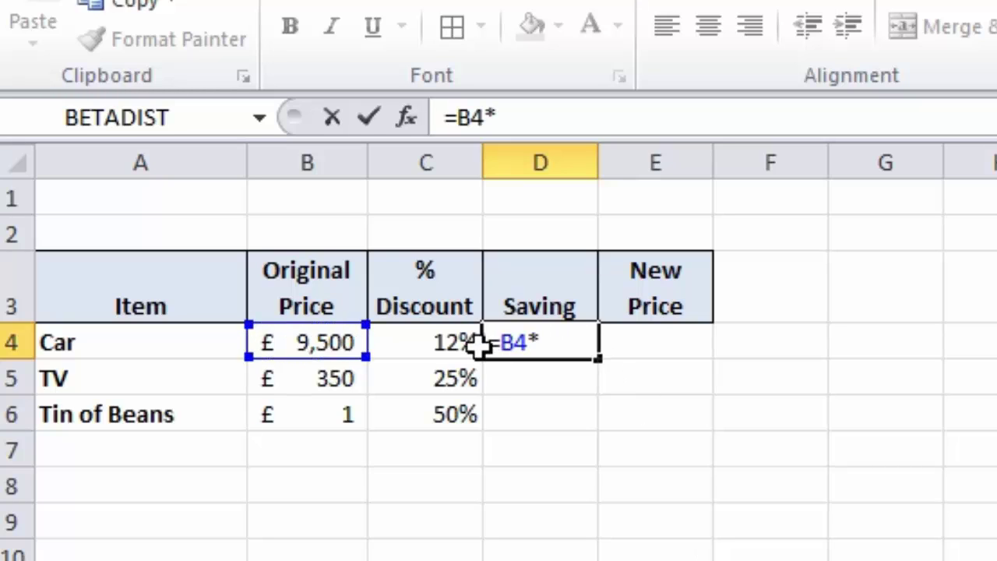
click(435, 348)
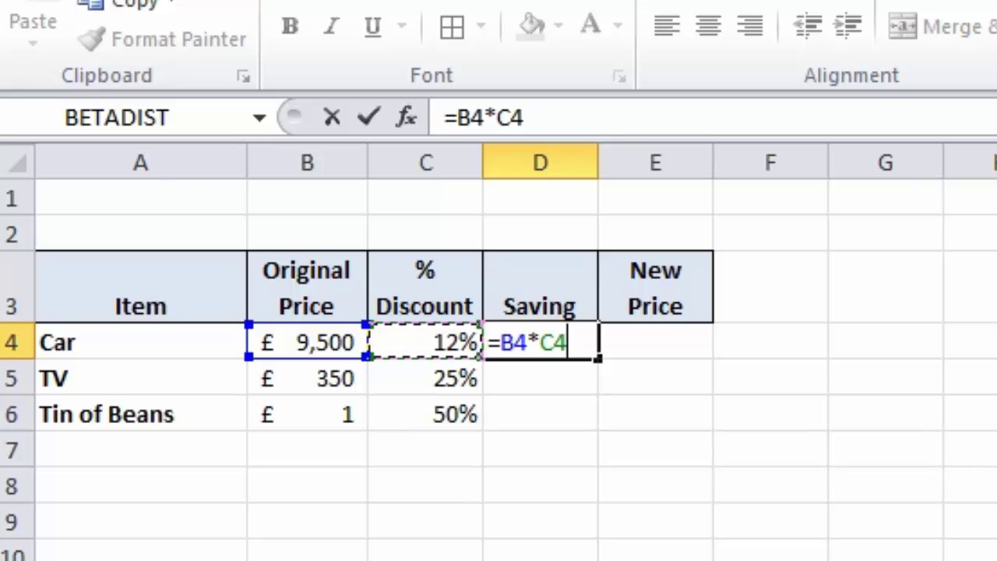
click(369, 119)
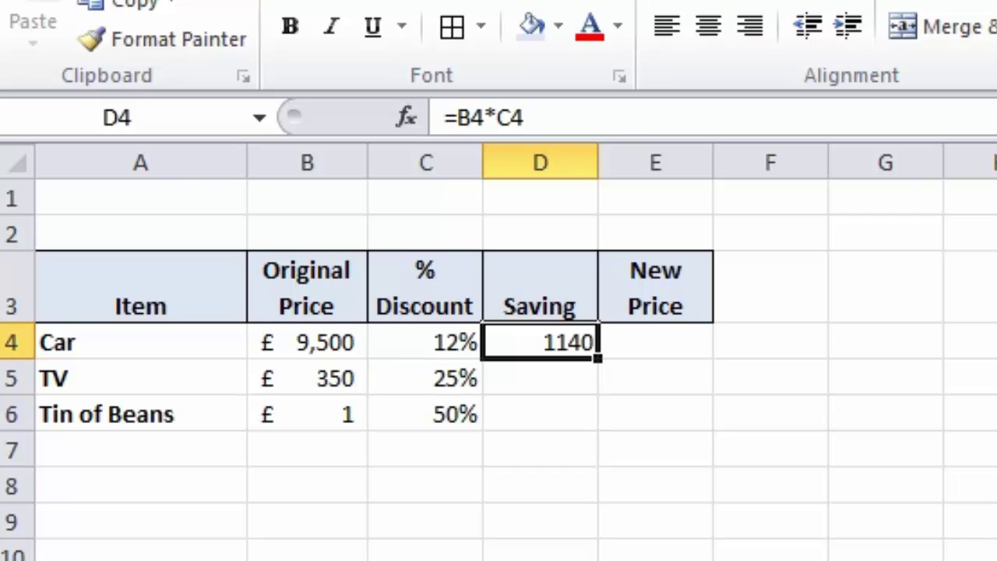
click(655, 342)
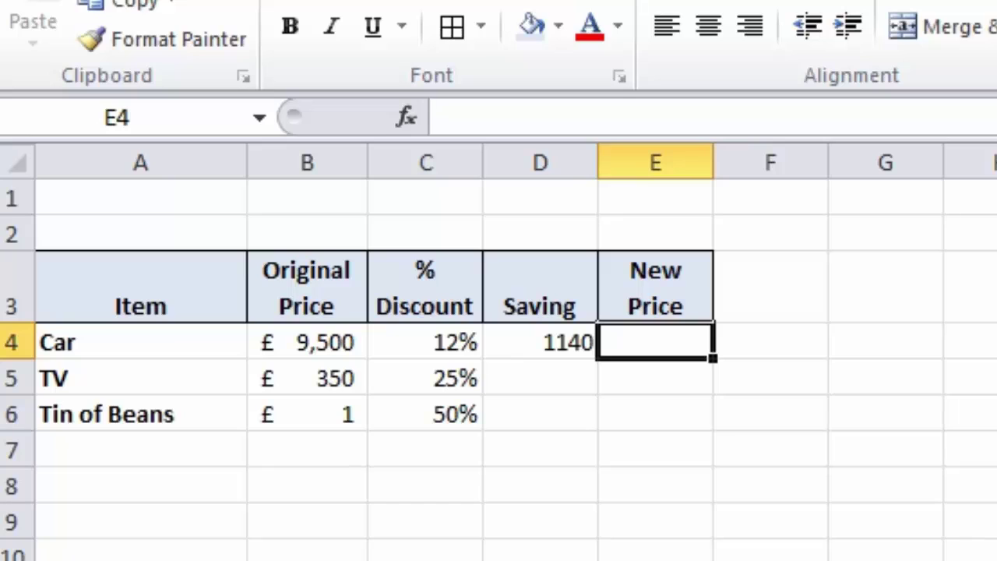
- Enter =B4-(B4*C4) in E4 so the Car's new price shows 8360
text(=)
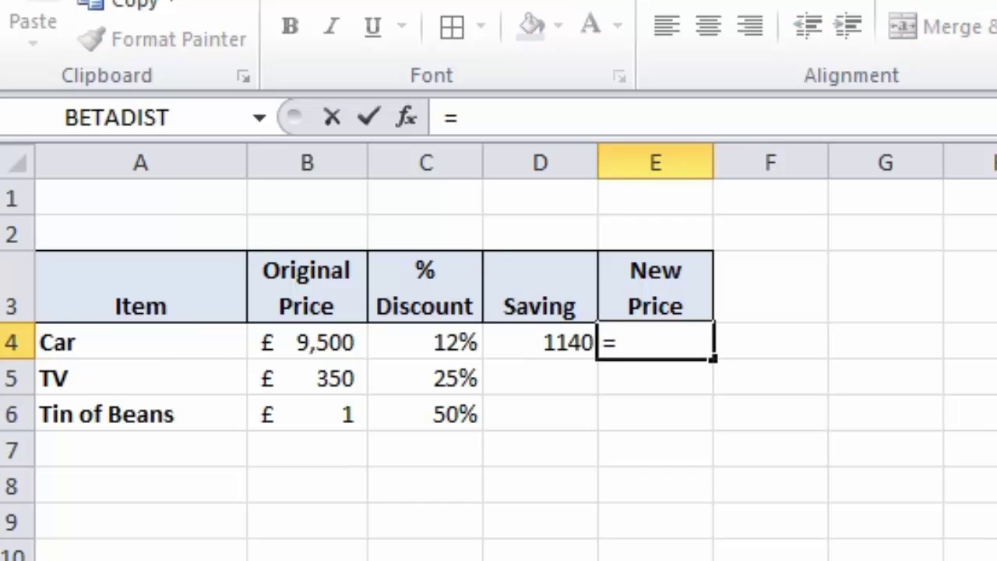
click(292, 337)
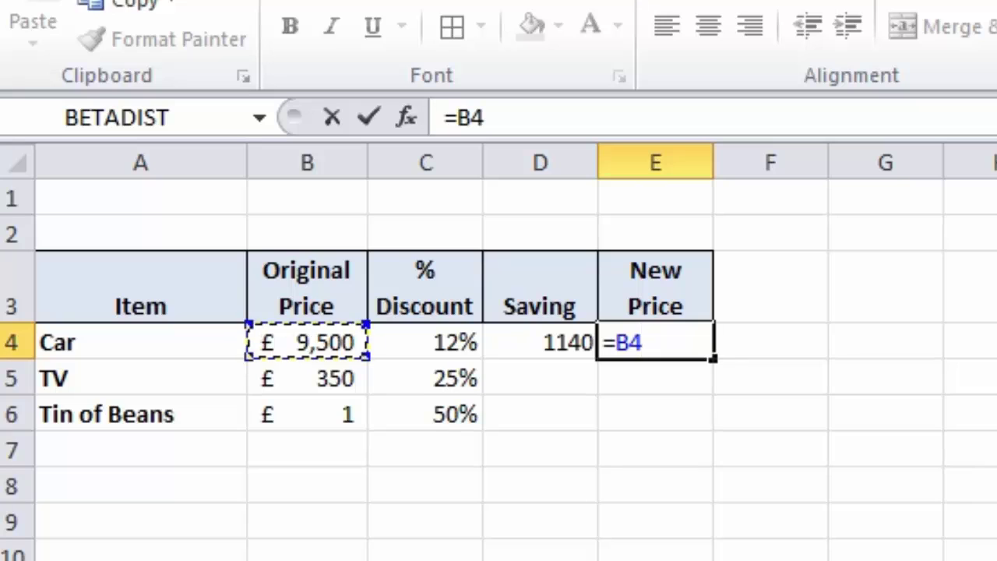
text(-)
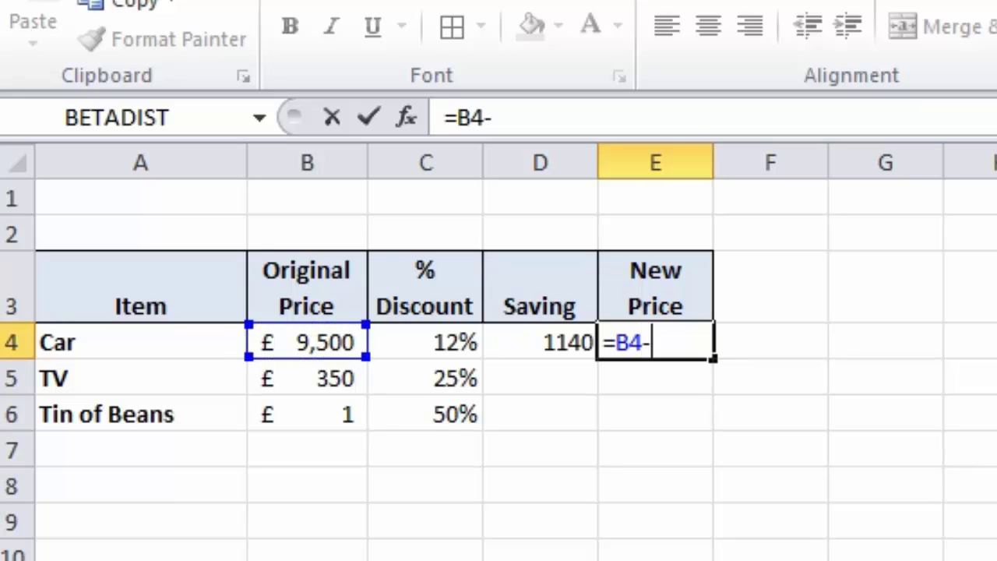
text(()
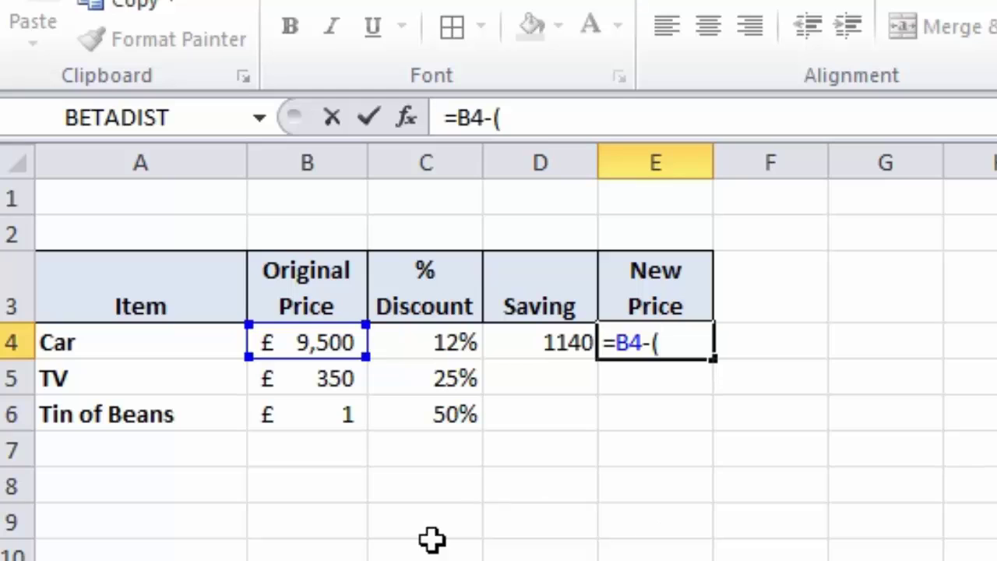
click(295, 337)
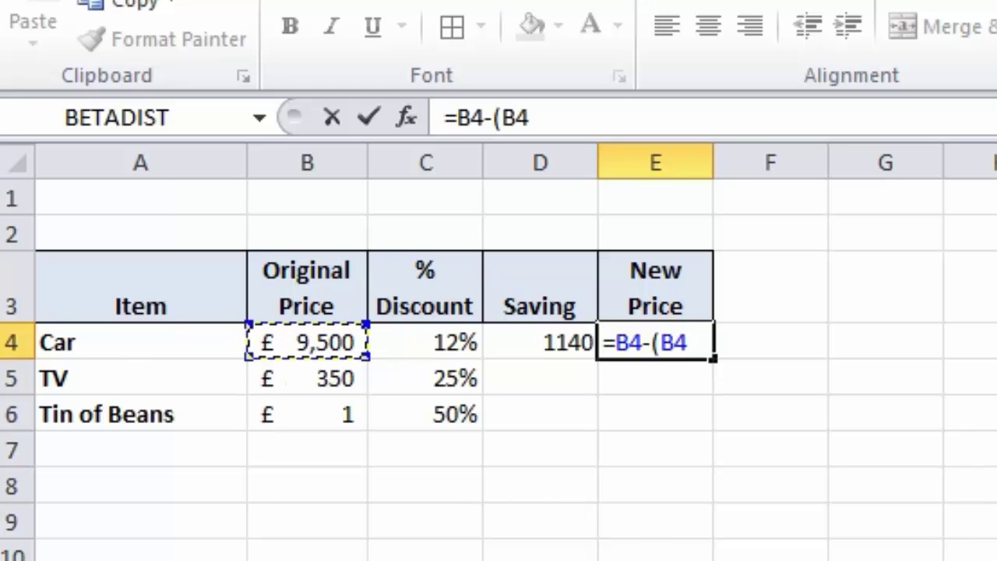
text(*)
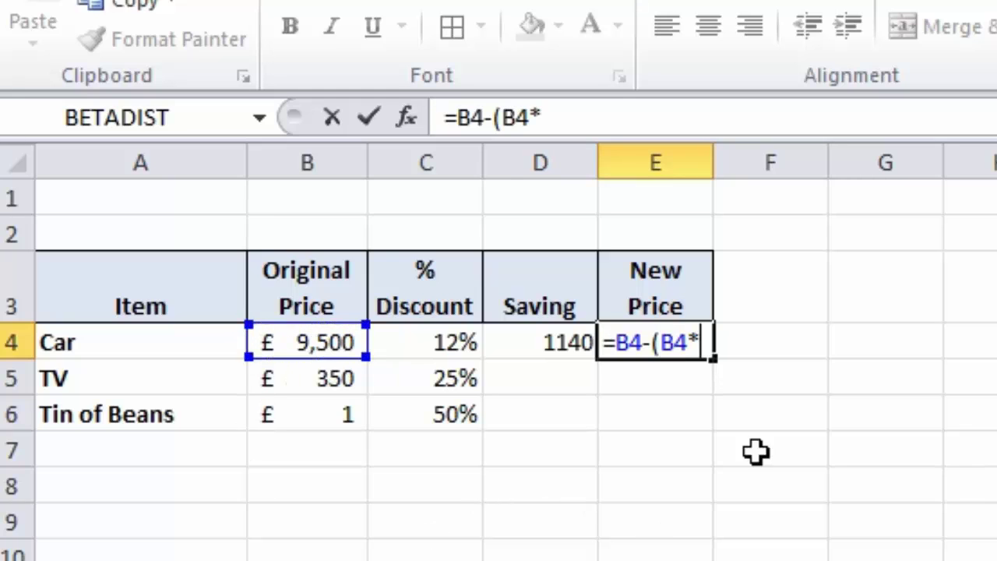
click(432, 334)
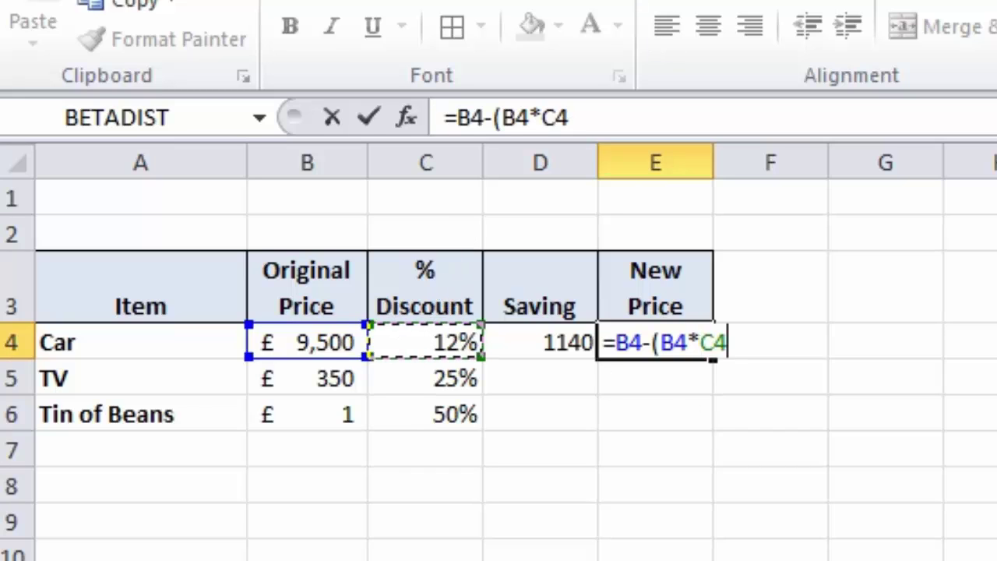
text())
key(Return)
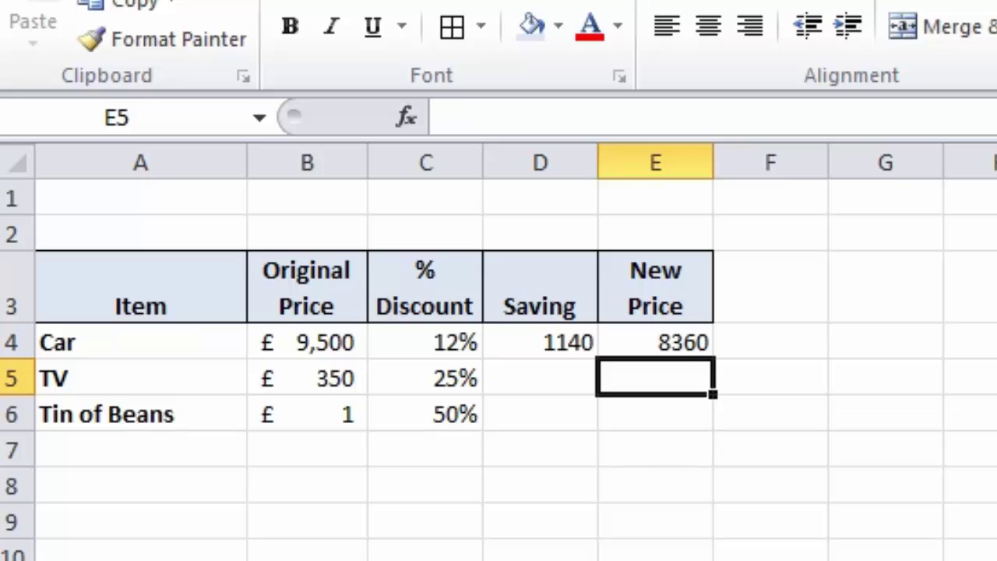
click(656, 342)
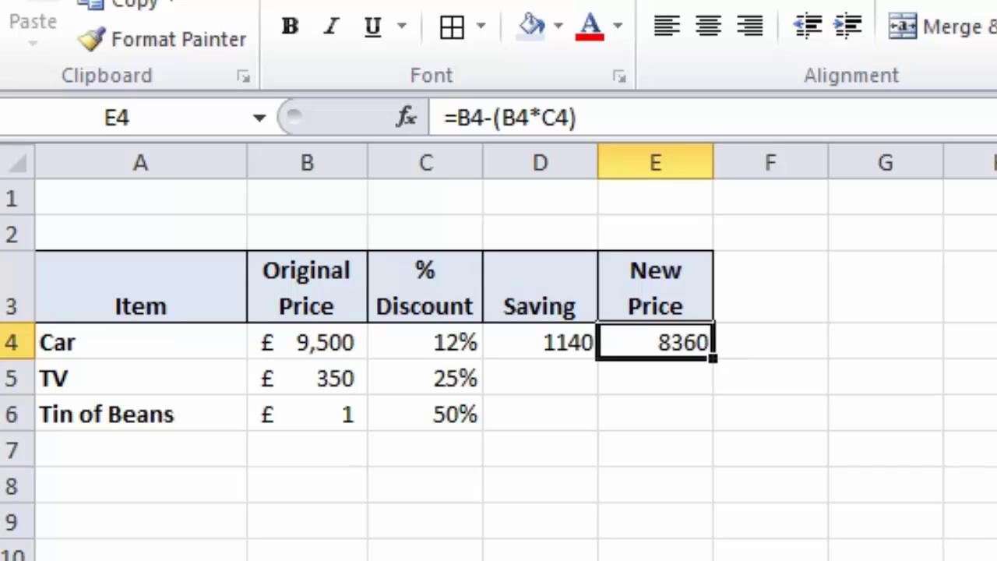
- Enter =B5*C5 in D5 so the TV's saving shows 87.5
click(655, 378)
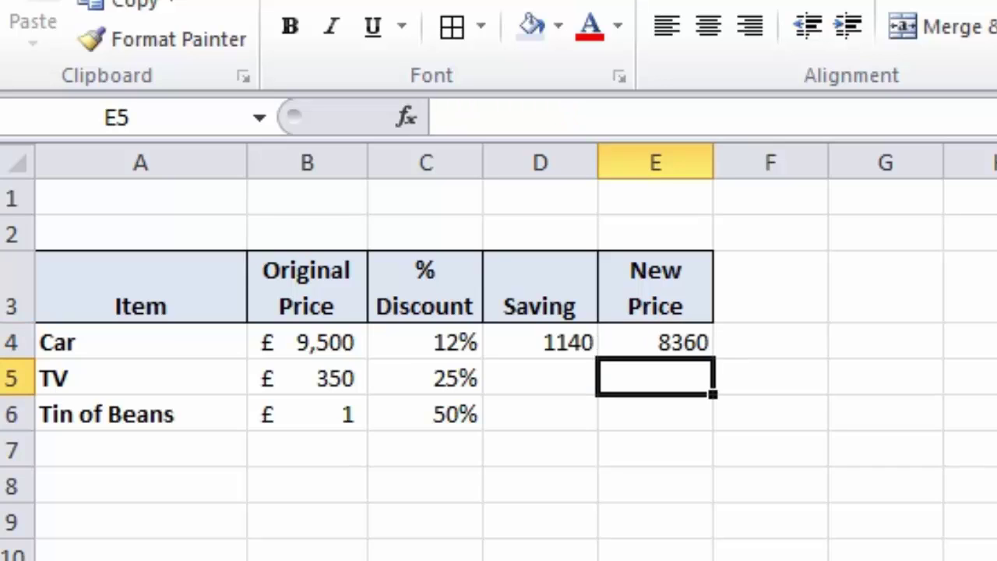
click(540, 378)
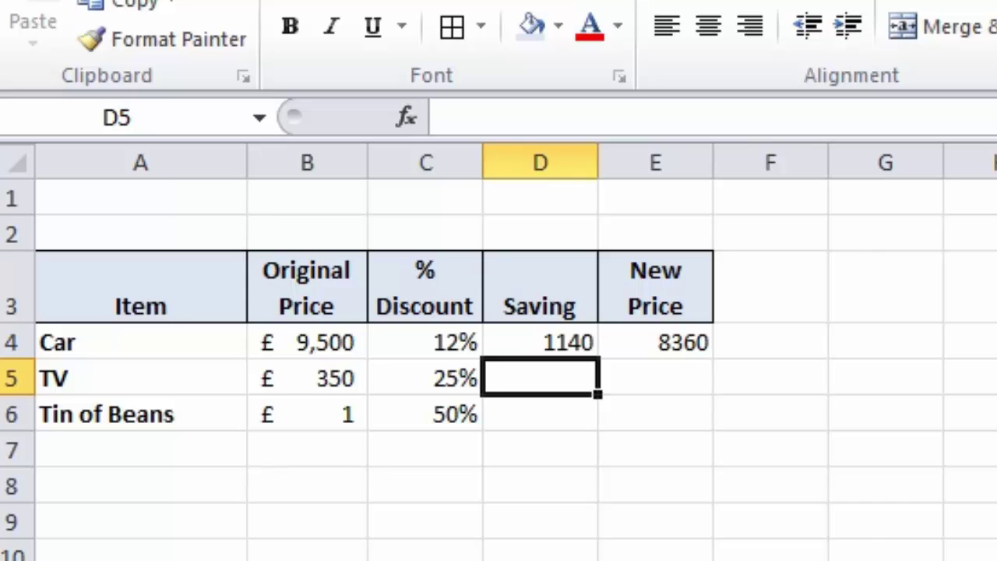
text(=)
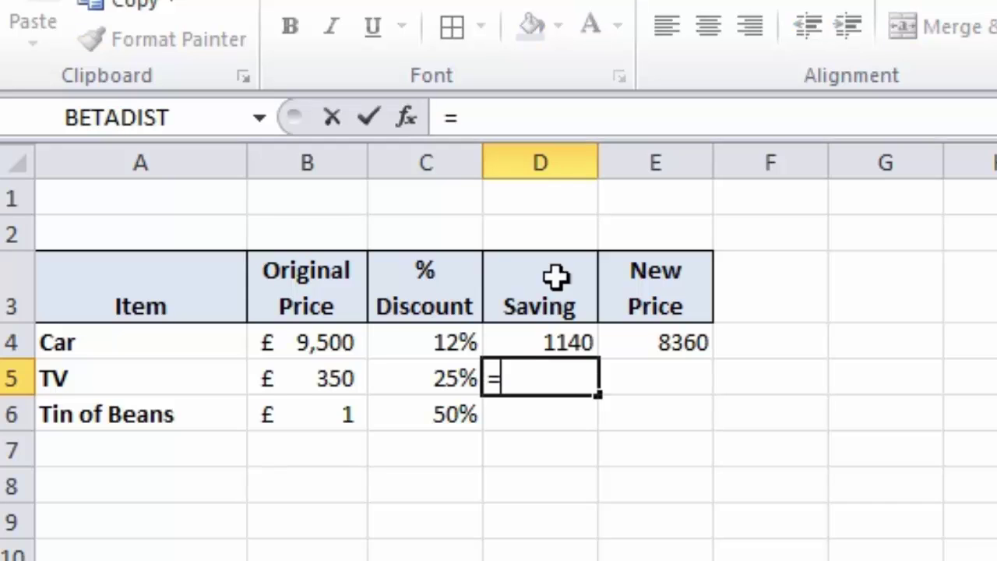
click(334, 374)
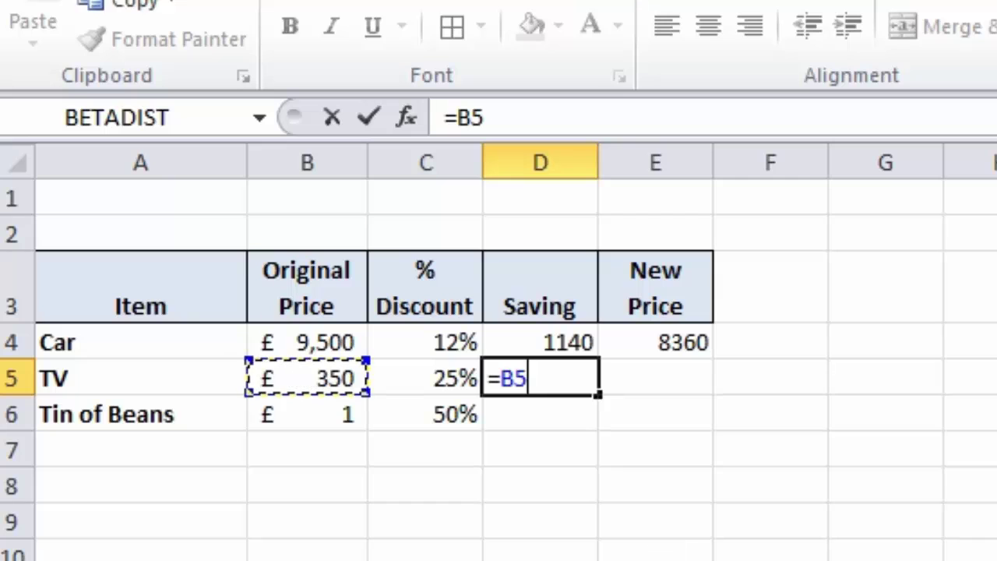
text(*)
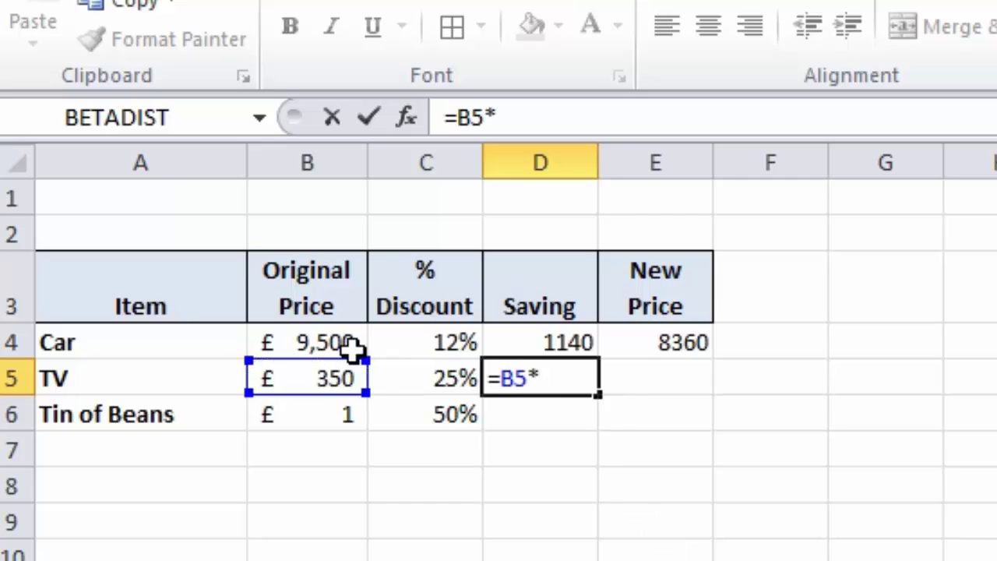
click(427, 381)
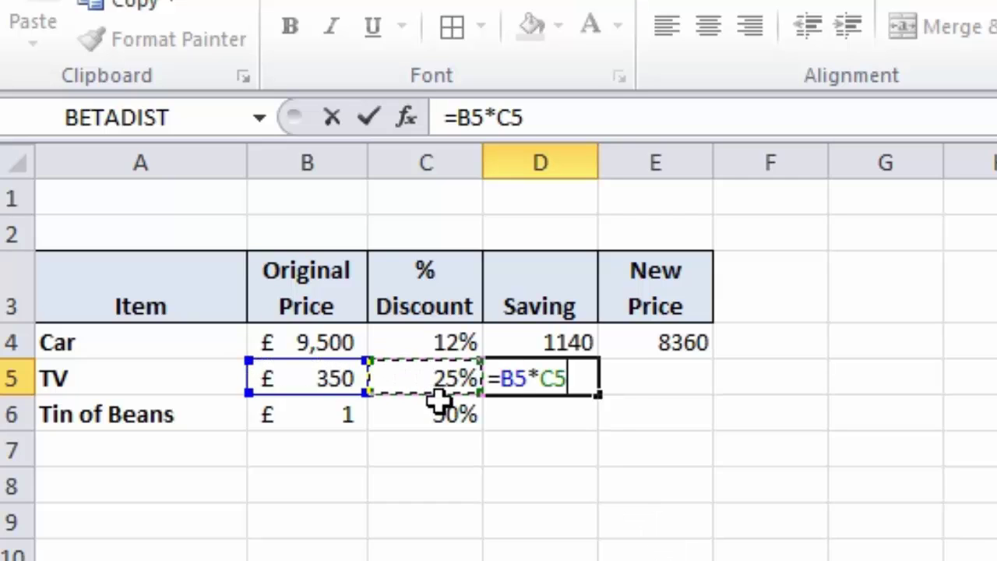
click(371, 117)
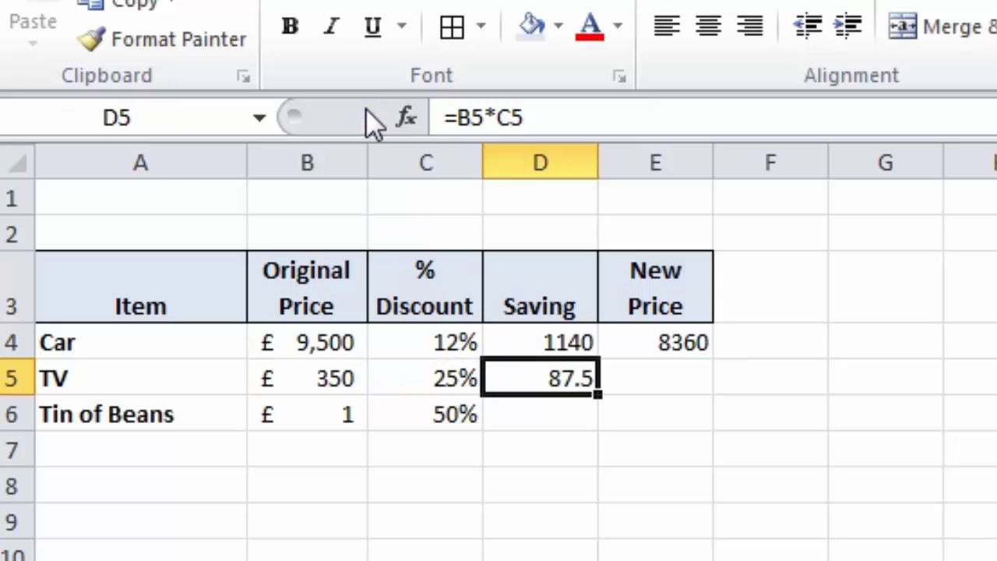
click(683, 380)
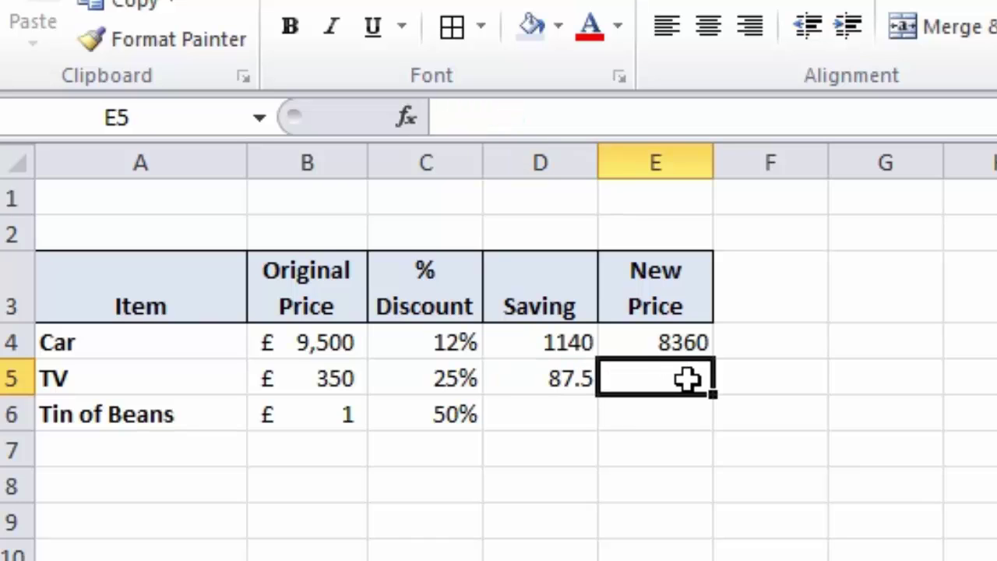
- Enter =B5-(B5*C5) in E5 so the TV's new price shows 262.5
text(=)
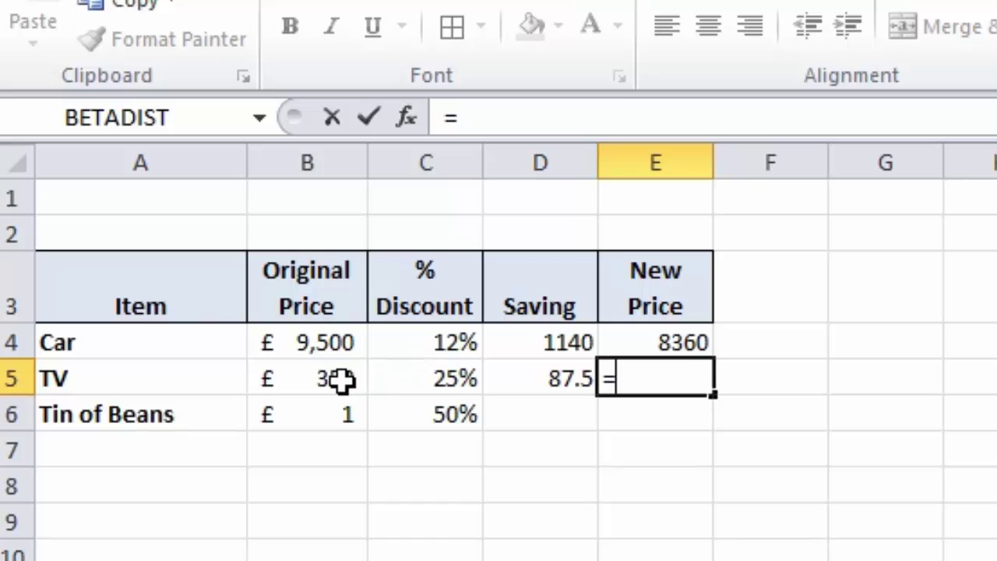
click(341, 379)
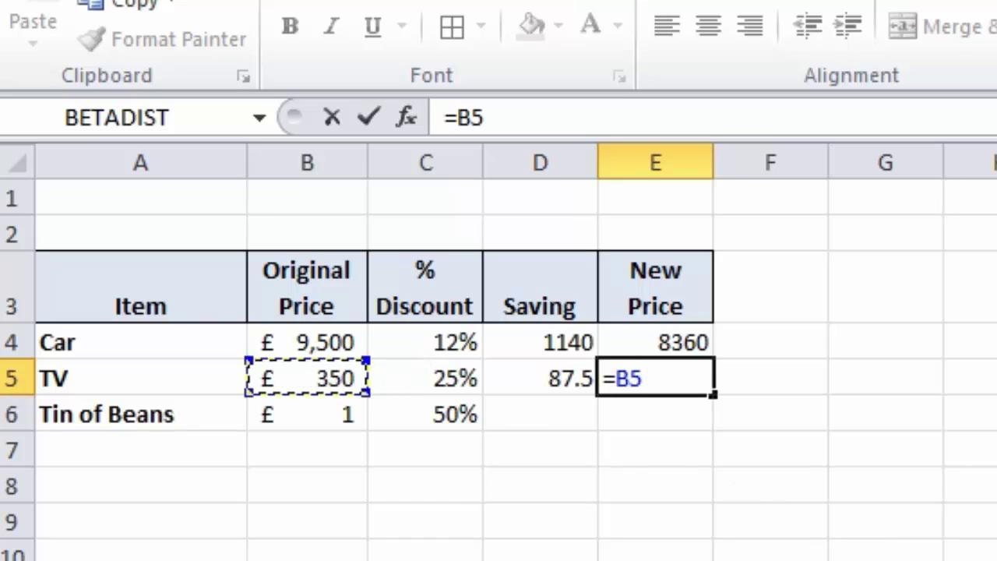
text(-()
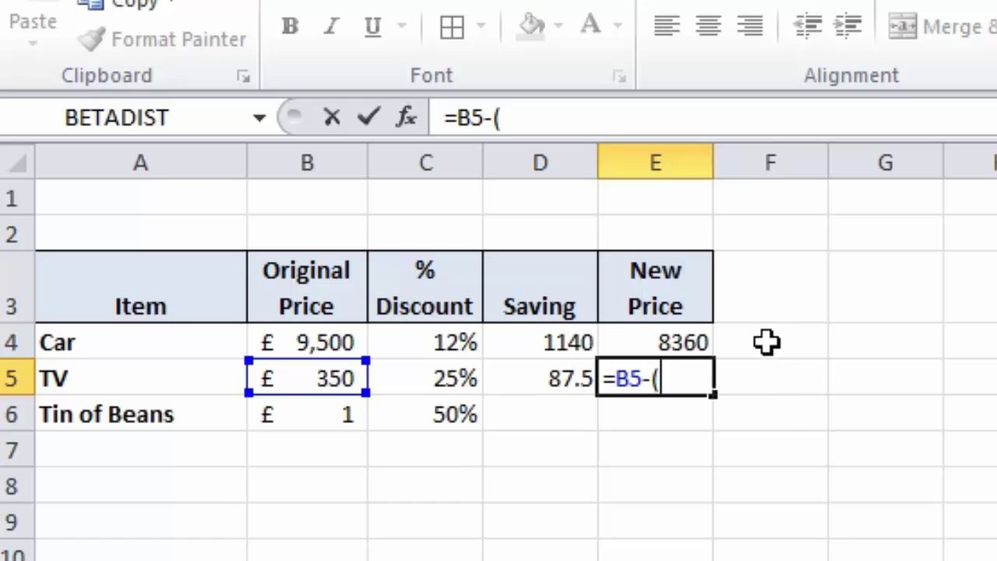
click(323, 378)
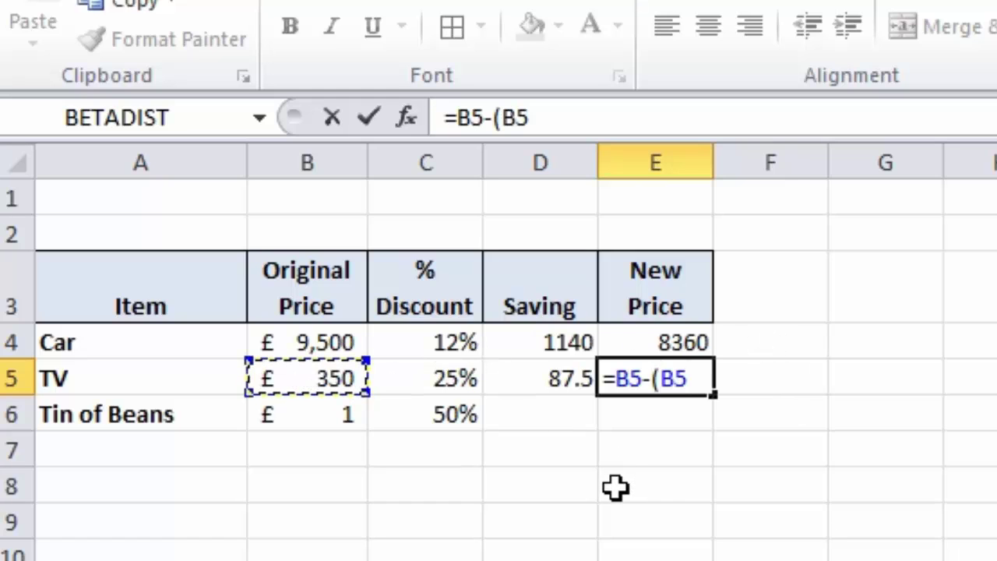
text(*)
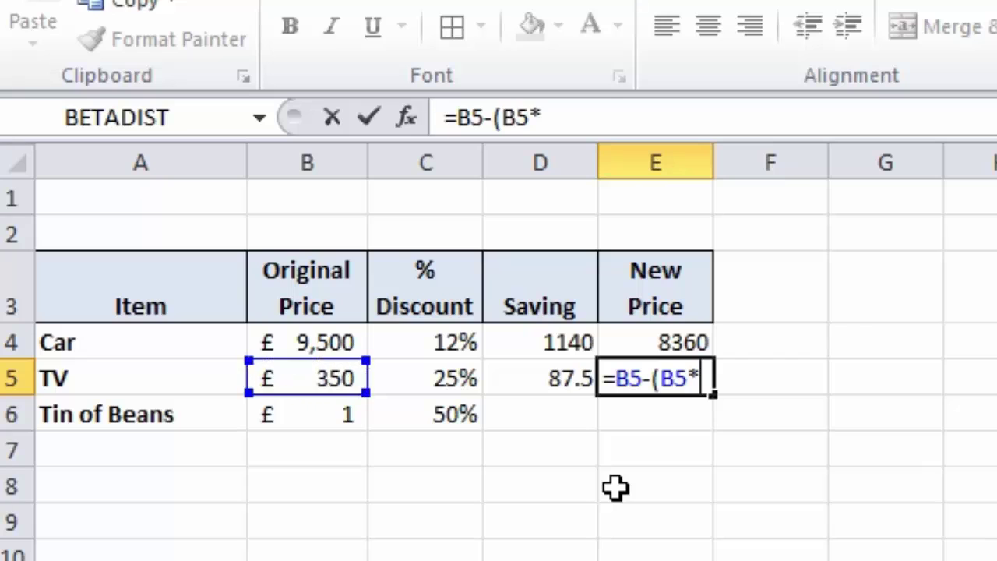
click(449, 387)
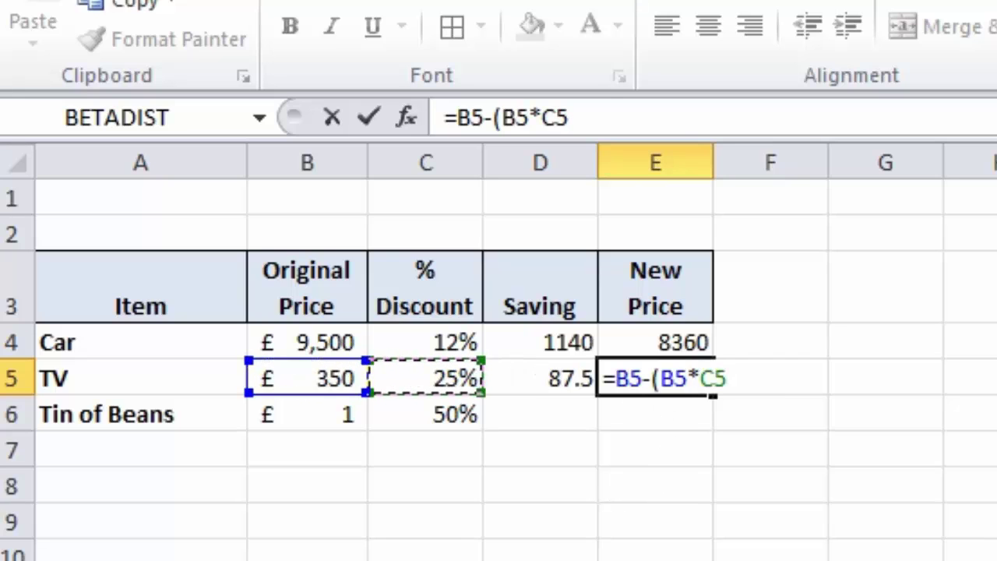
text())
key(Return)
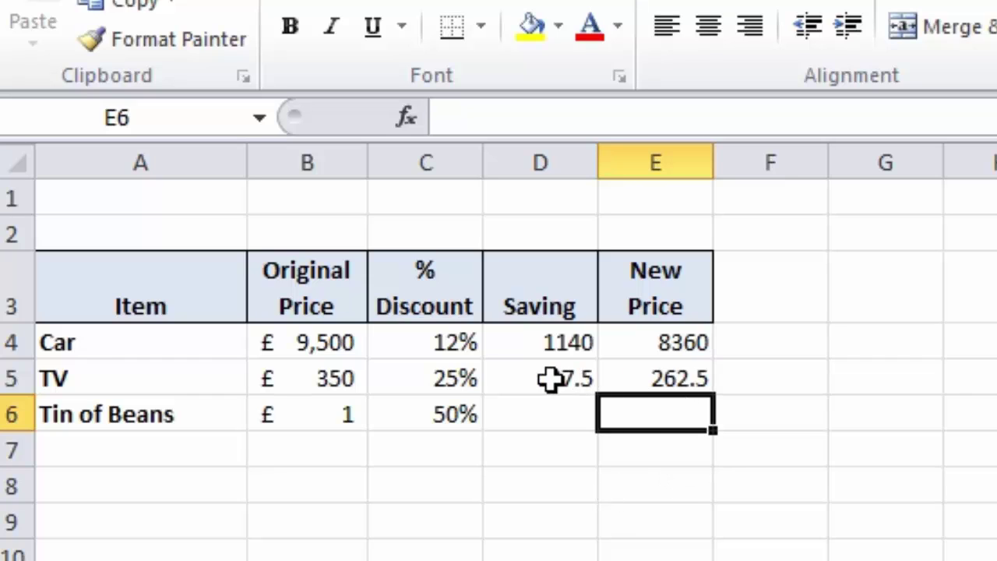
- Fill D5:E5 down to row 6, format D4:E6 as £ Accounting, and widen columns D and E
drag(550, 381, 617, 379)
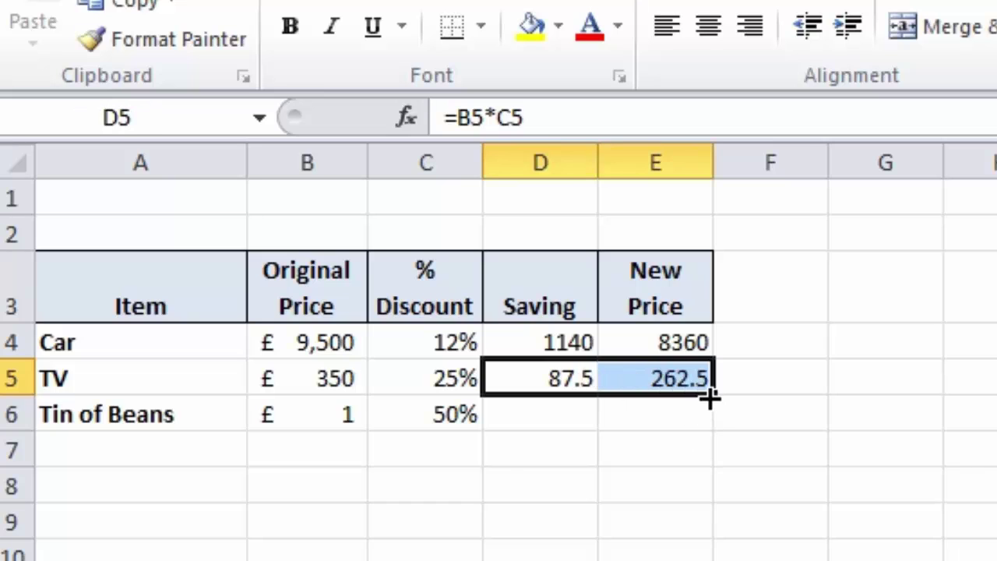
drag(711, 397, 712, 429)
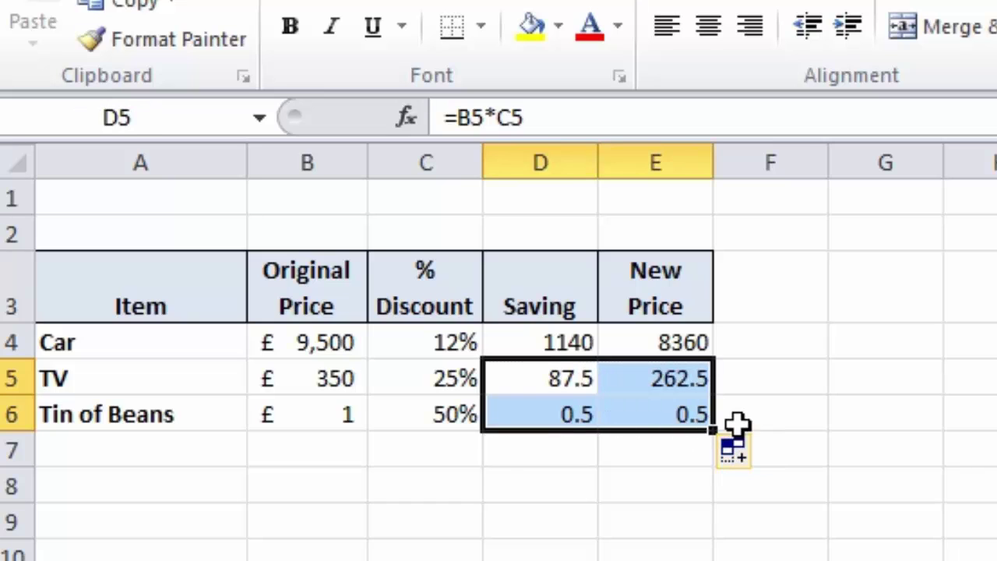
drag(548, 337, 684, 411)
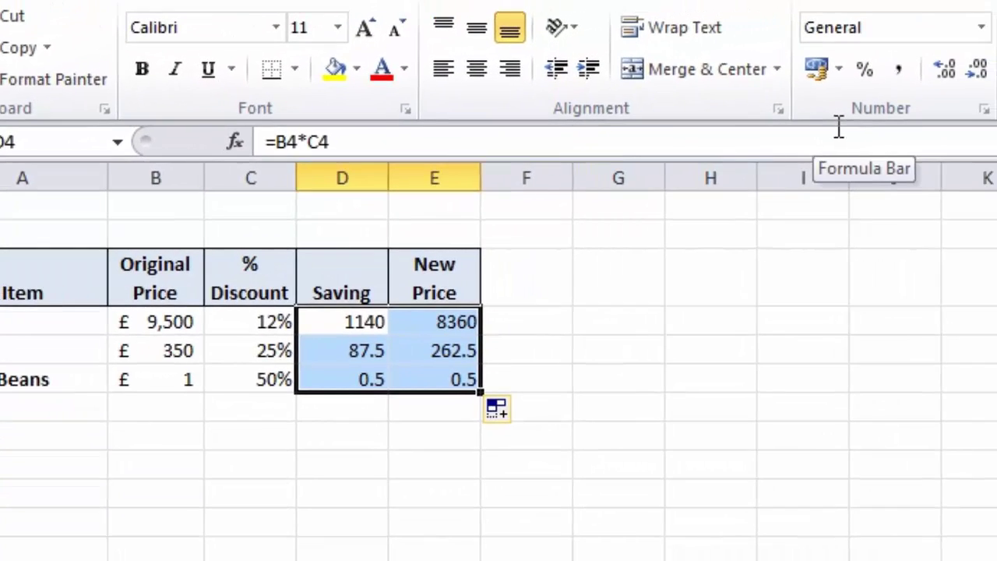
click(816, 68)
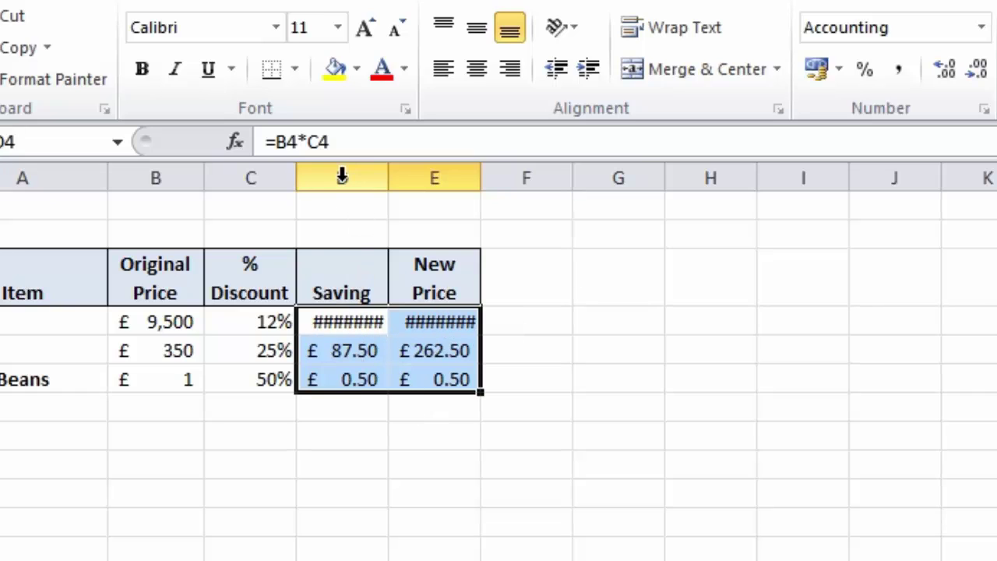
drag(345, 175, 404, 187)
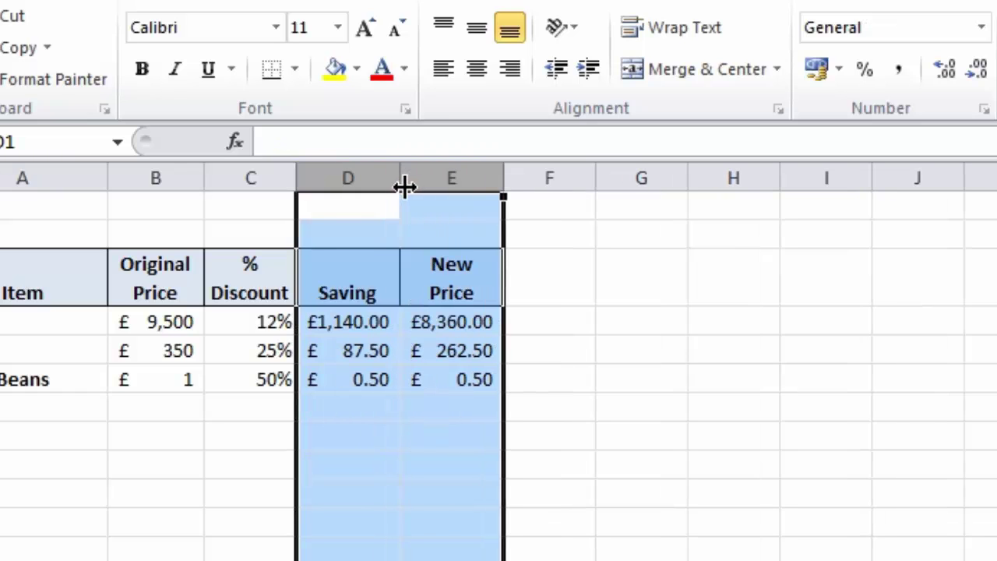
click(549, 380)
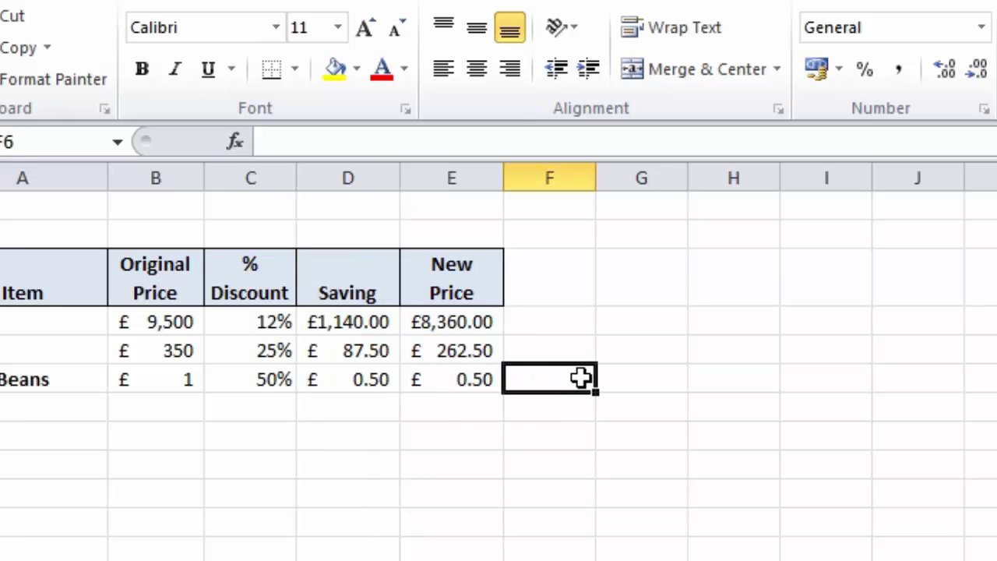